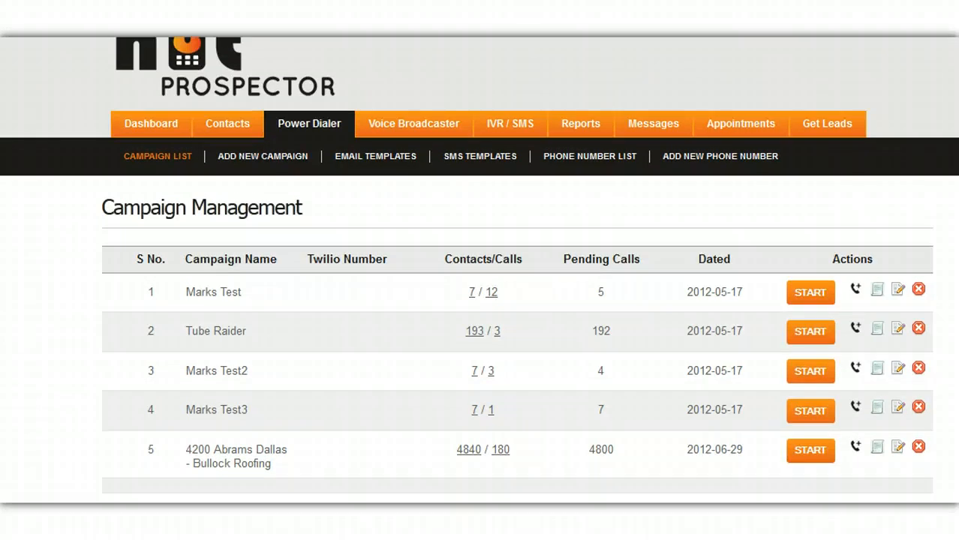
Step: Start a new power dialer campaign and name it Testing123 Campaign
click(280, 154)
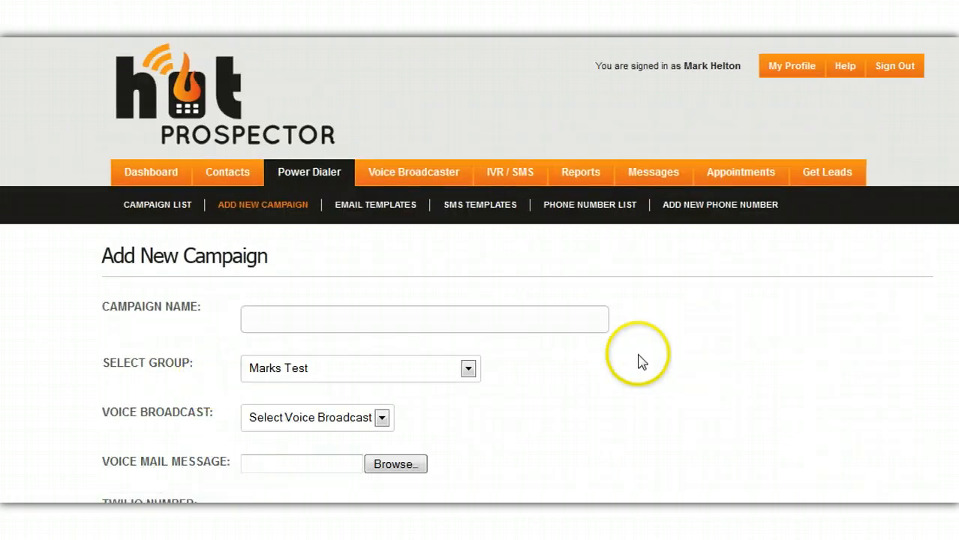
click(467, 318)
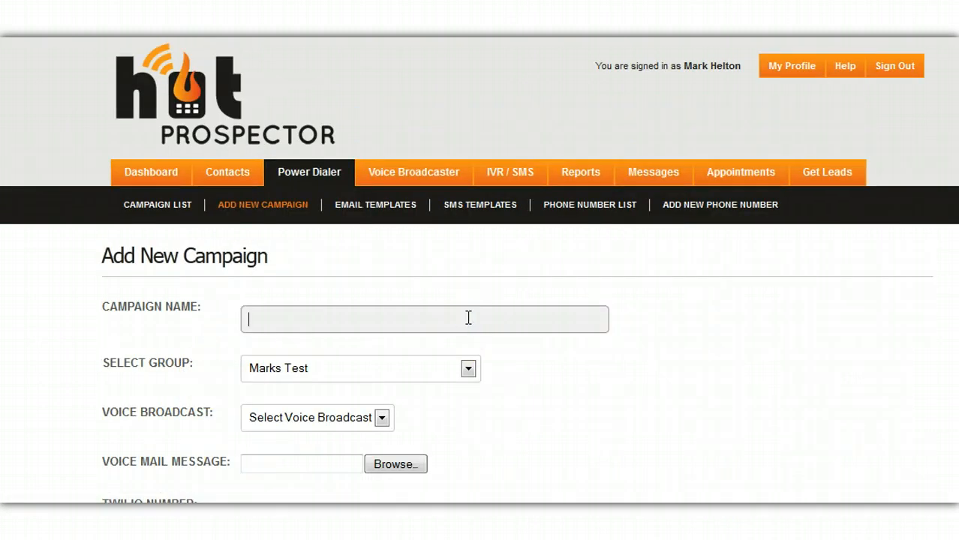
text(Testing123 Campaign)
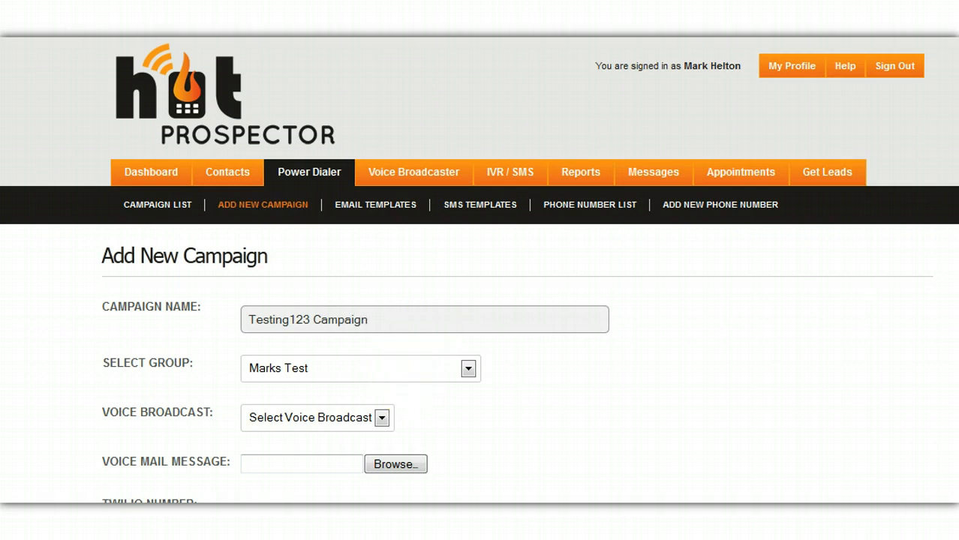
Step: Assign the Bullock Roofing contact group marked #2 to the campaign
scroll(481, 300, down, 2)
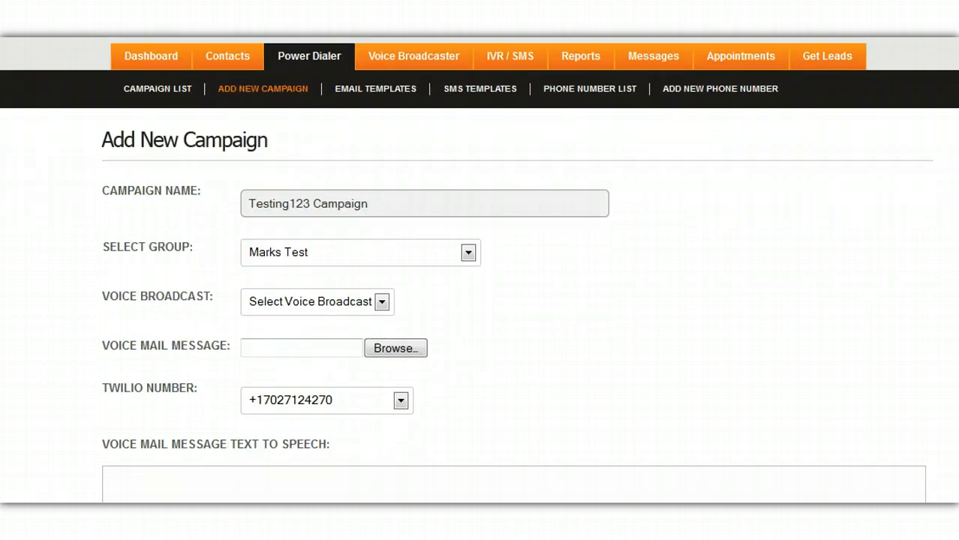
click(397, 258)
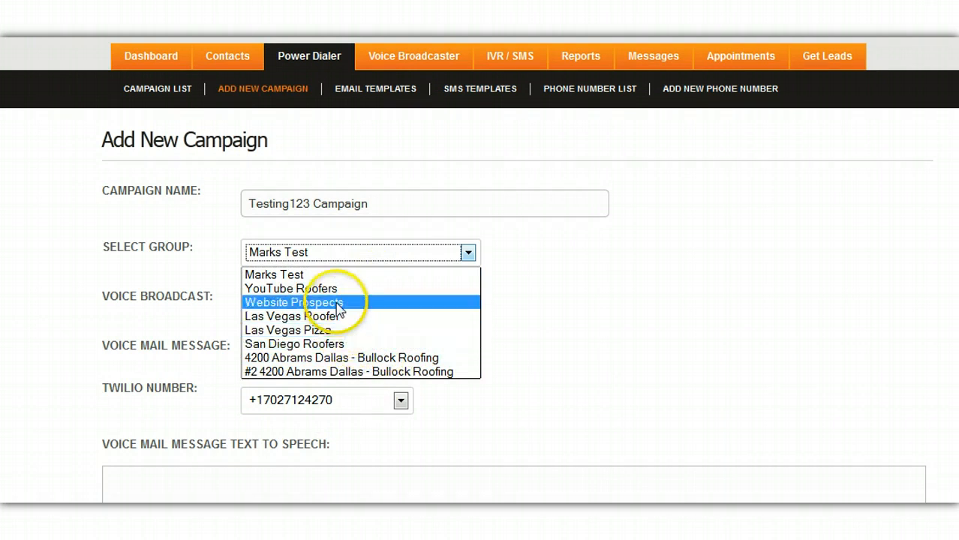
click(324, 372)
click(432, 306)
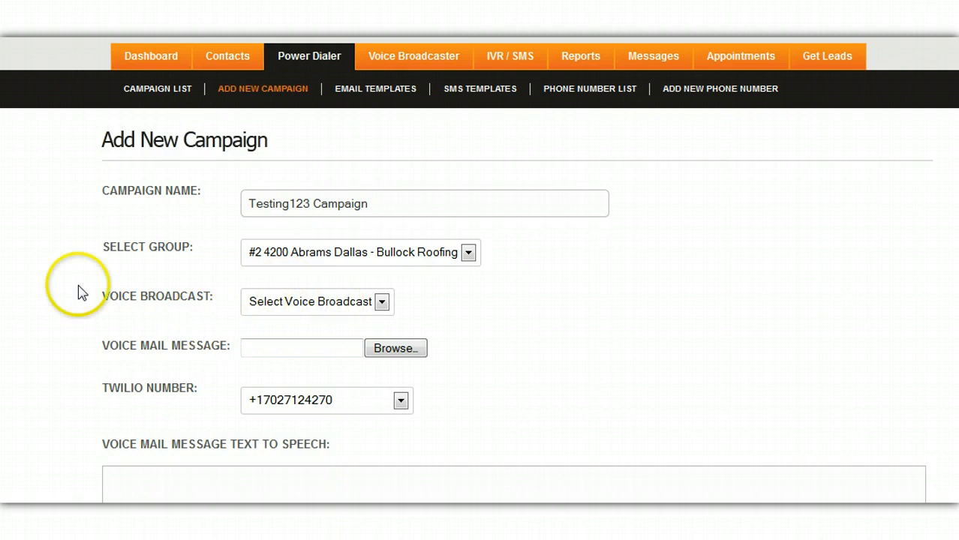
Step: Set the campaign's voice broadcast to New Campaign
click(346, 307)
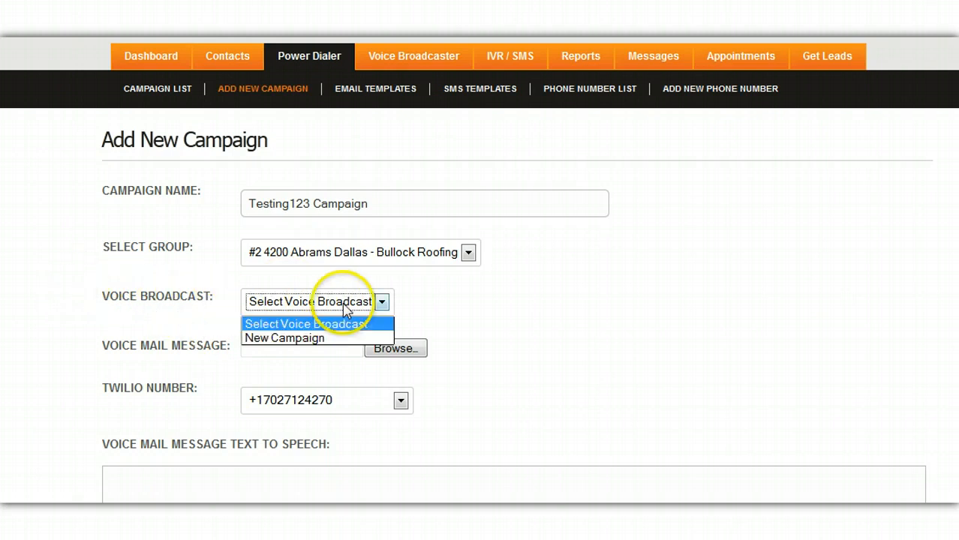
click(499, 326)
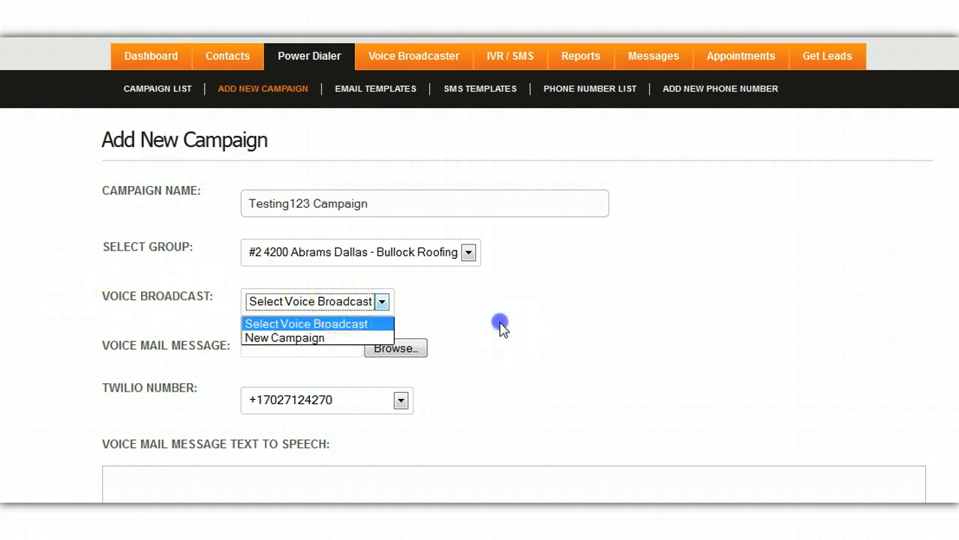
click(316, 313)
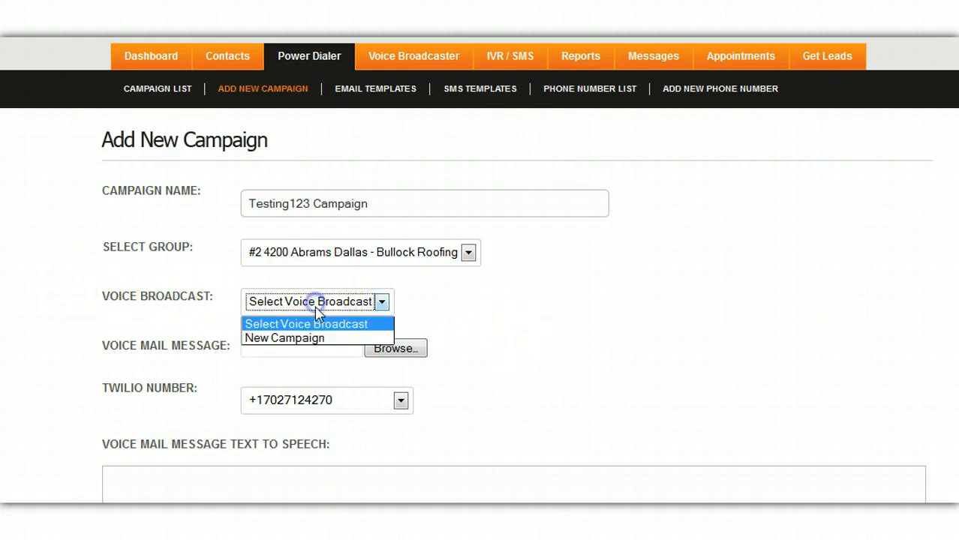
click(453, 284)
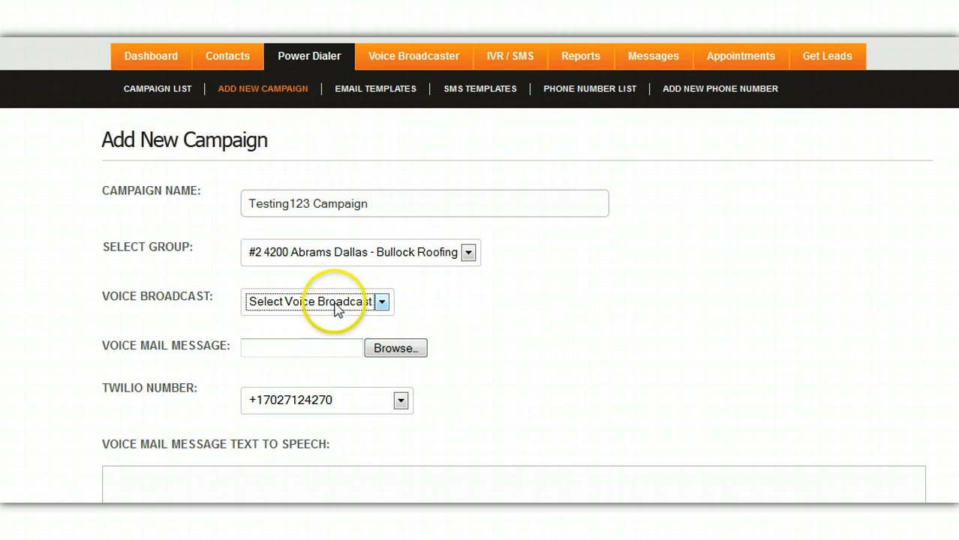
click(381, 302)
click(298, 341)
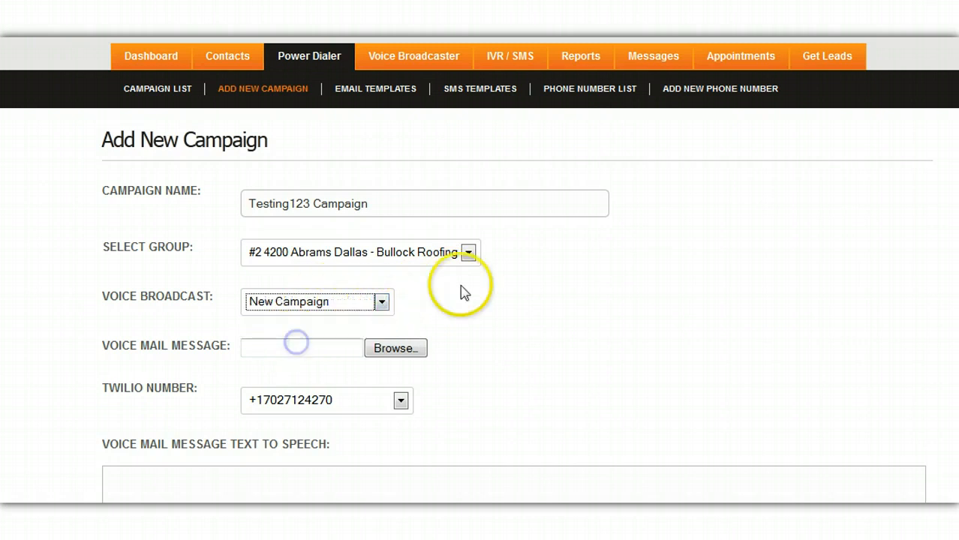
click(460, 286)
click(354, 309)
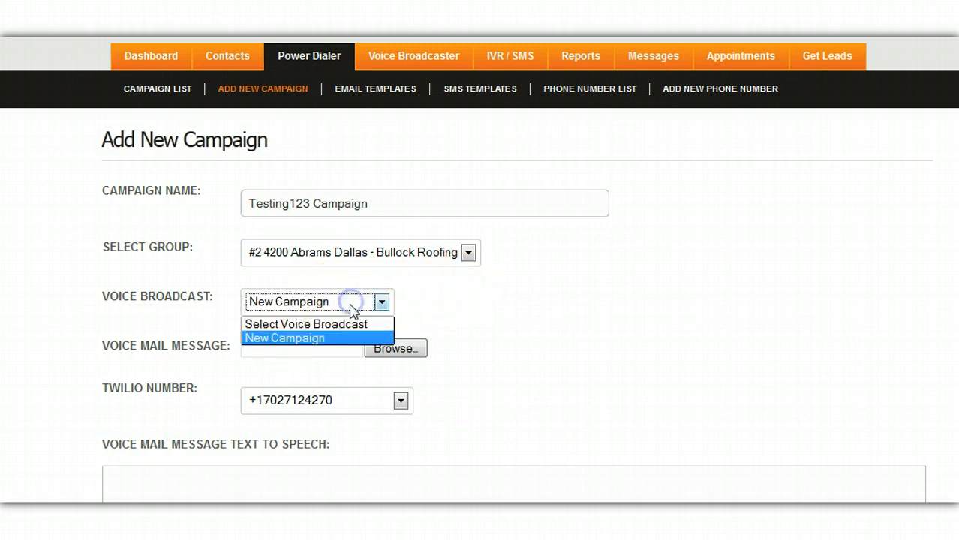
click(495, 291)
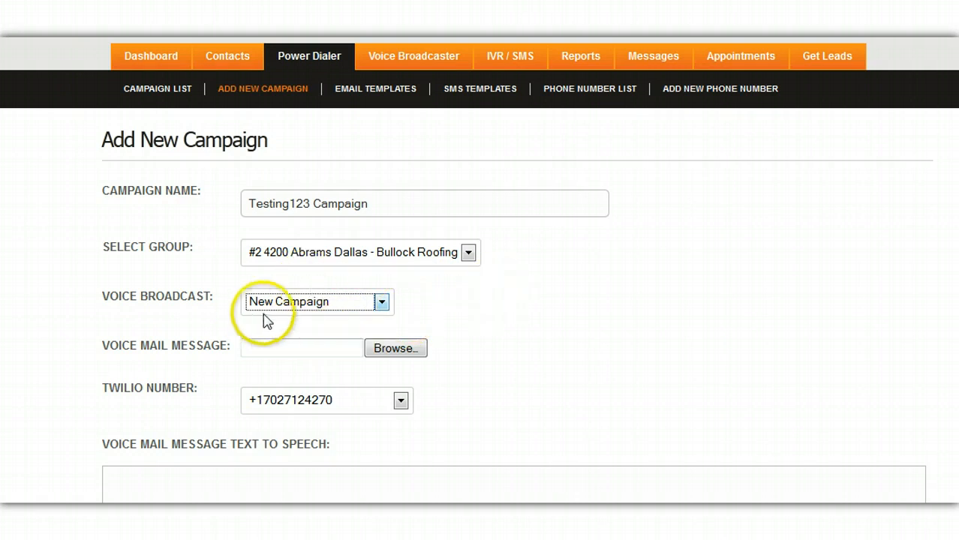
click(304, 307)
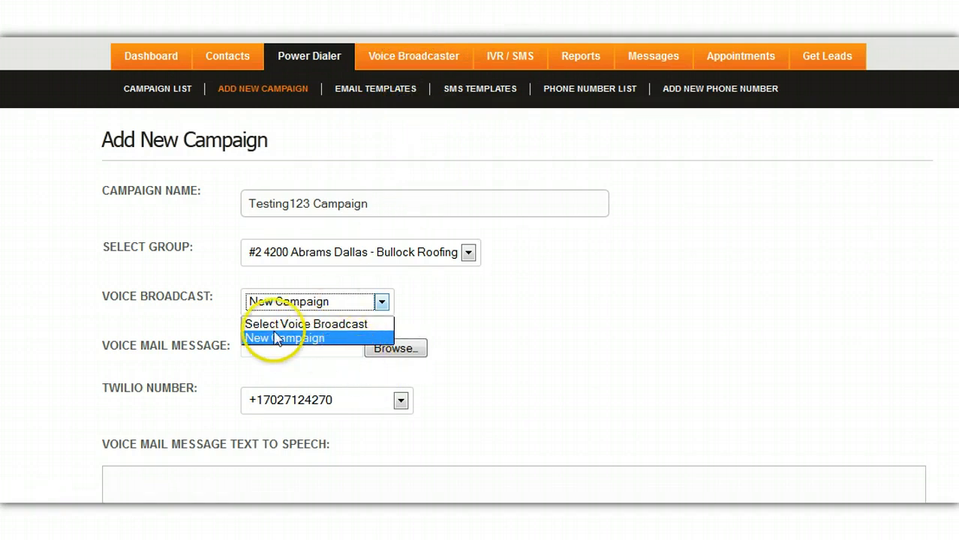
click(616, 339)
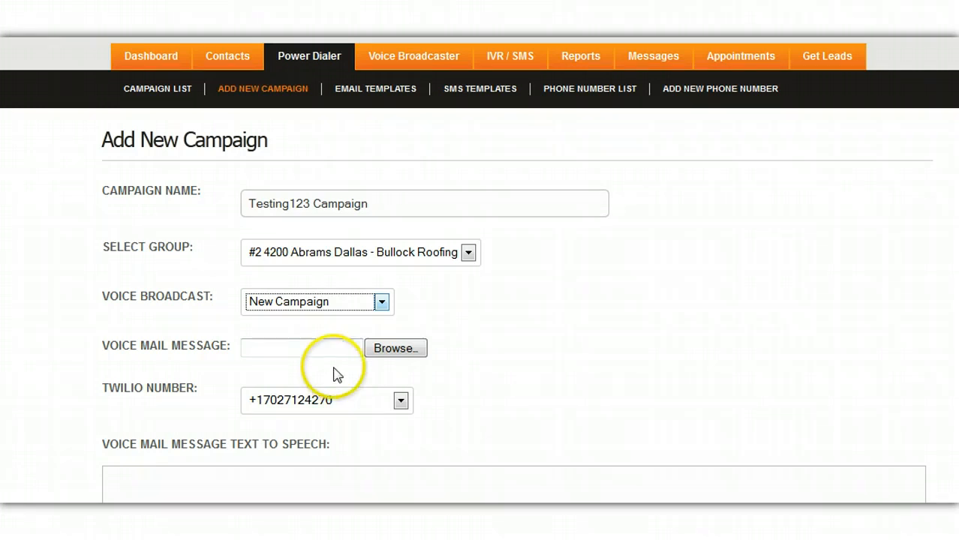
click(504, 368)
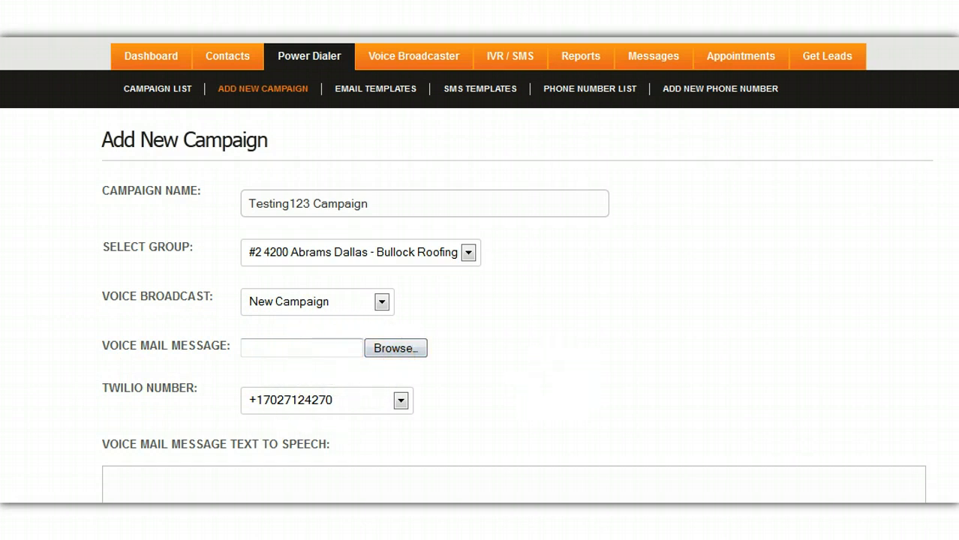
Step: Check which Twilio numbers are available for the campaign
scroll(479, 300, down, 2)
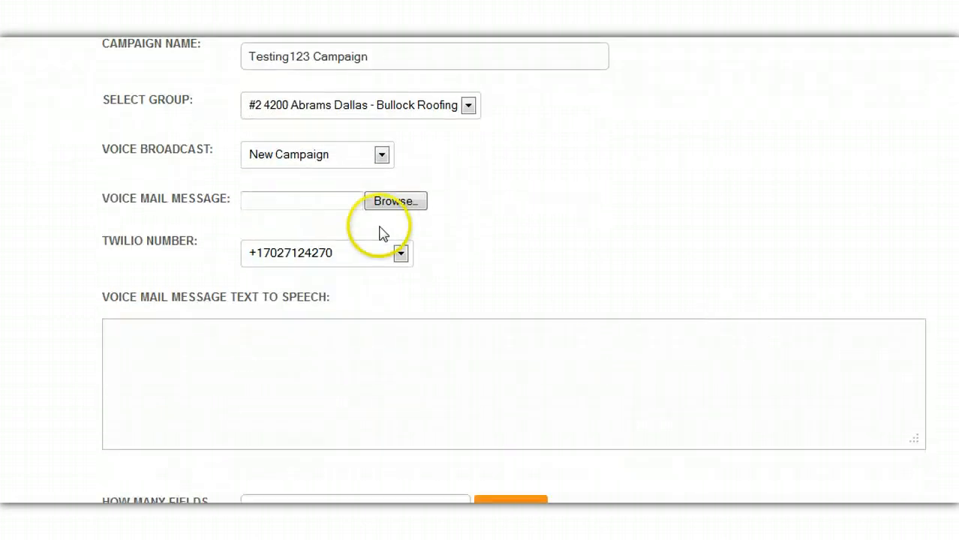
click(369, 259)
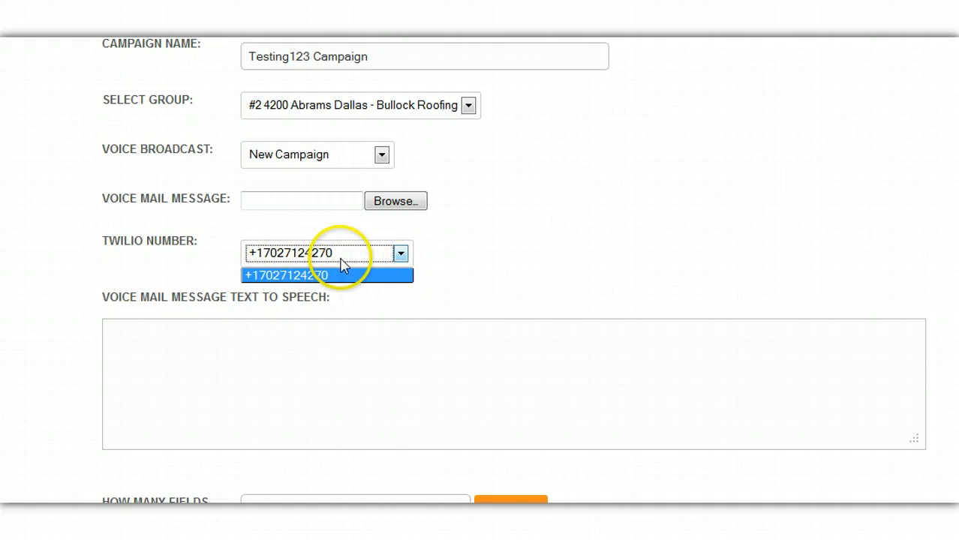
click(484, 276)
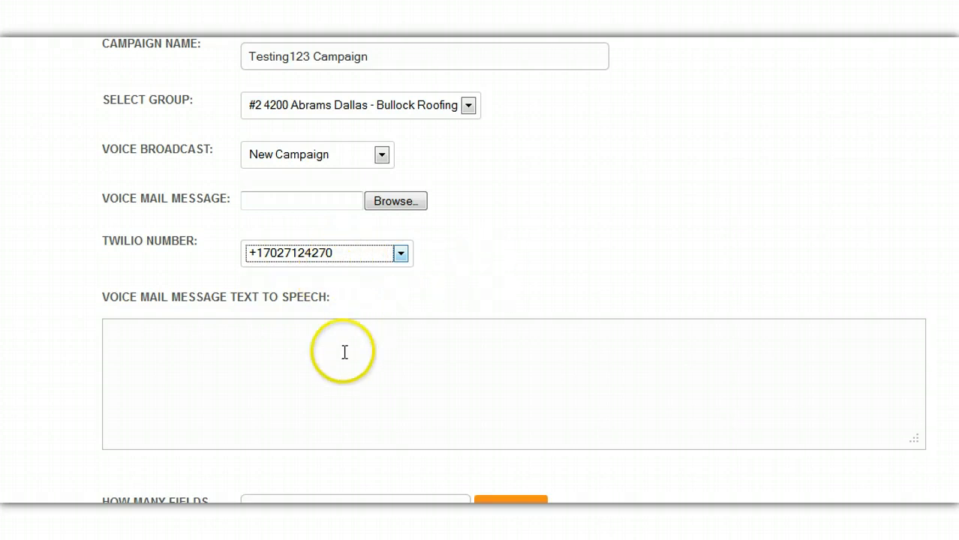
Step: Examine the voice mail message text-to-speech section of the campaign form
click(343, 350)
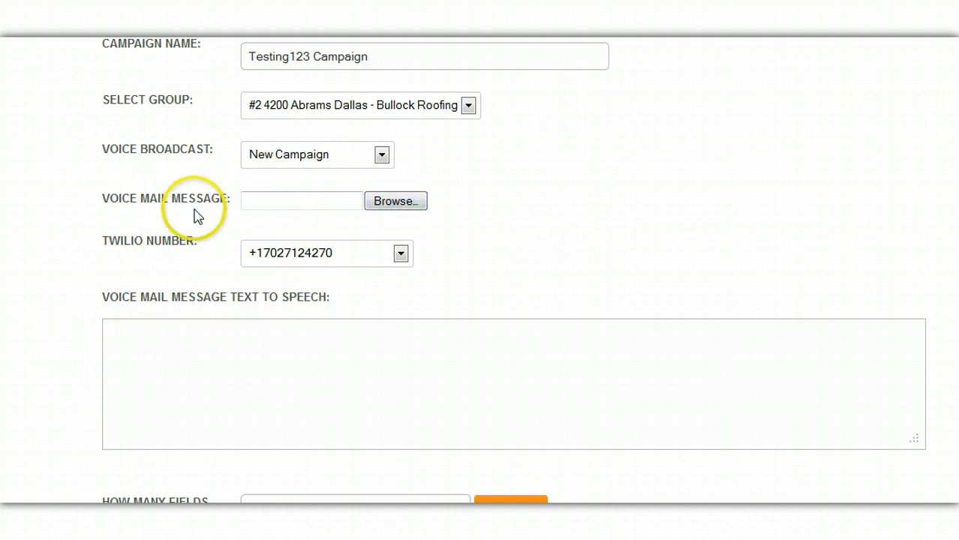
click(152, 341)
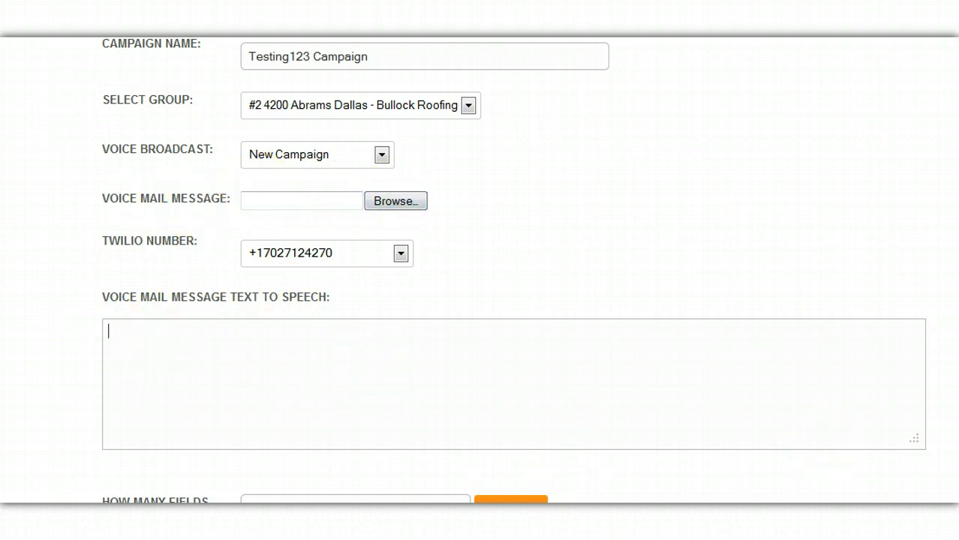
scroll(481, 270, down, 1)
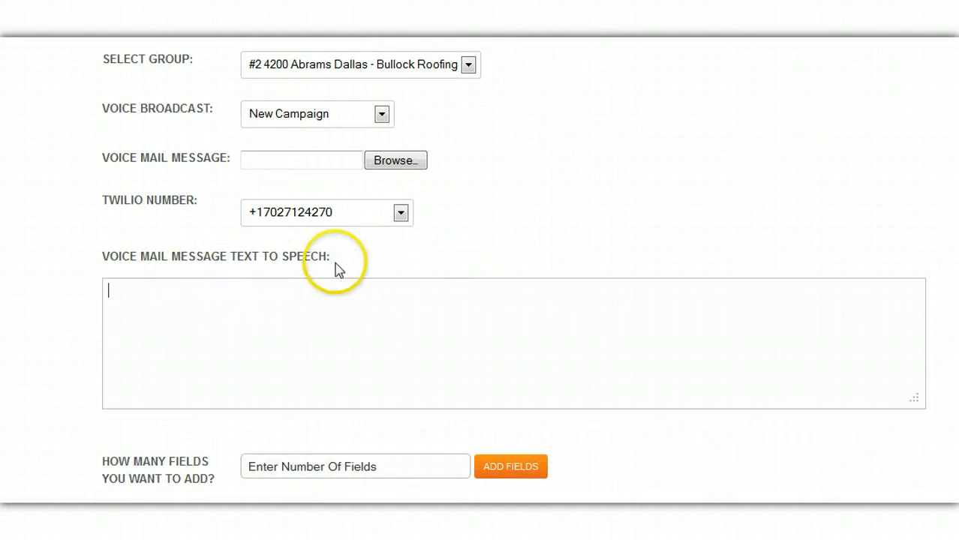
mouse_move(335, 264)
mouse_down()
mouse_move(150, 278)
mouse_move(137, 263)
mouse_move(104, 264)
mouse_move(345, 273)
mouse_move(320, 265)
mouse_up()
click(133, 333)
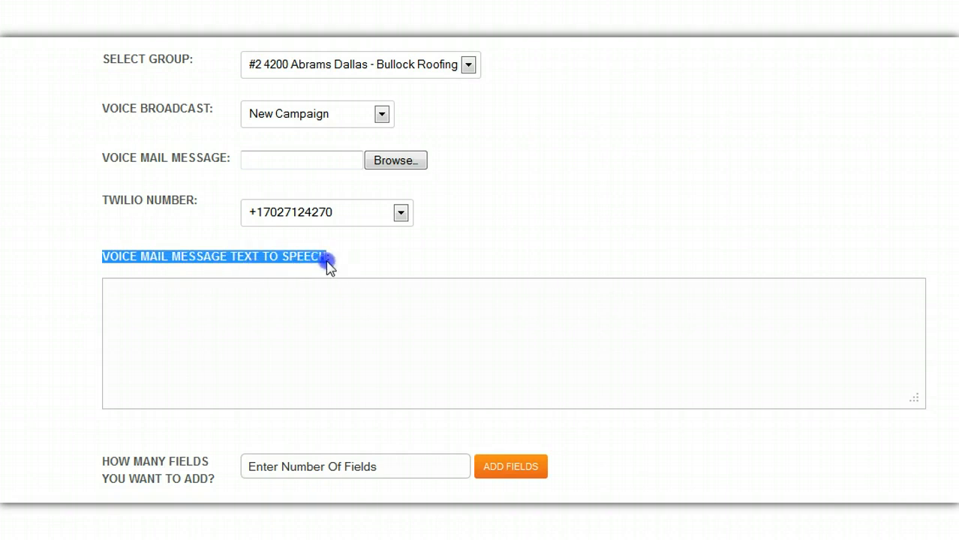
click(233, 295)
drag(372, 270, 171, 258)
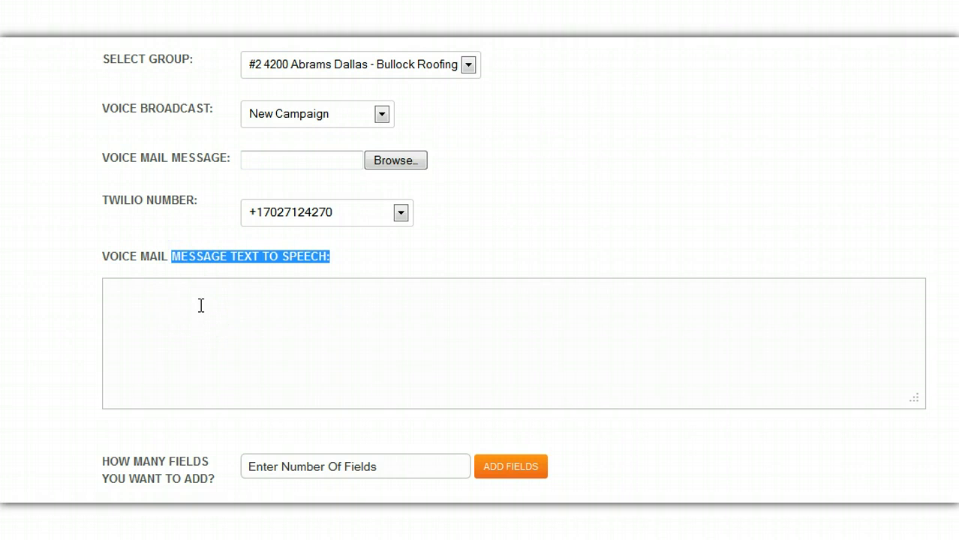
click(201, 305)
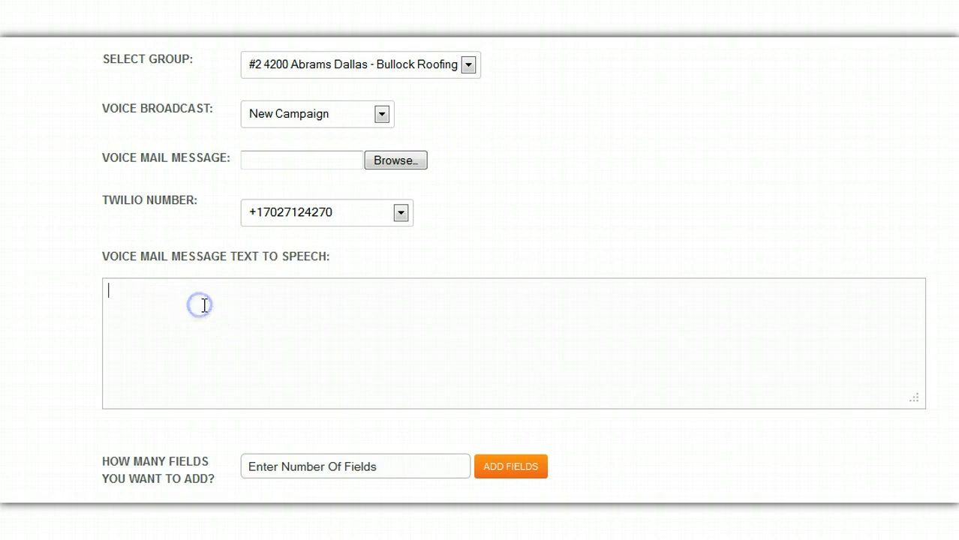
drag(336, 258, 235, 258)
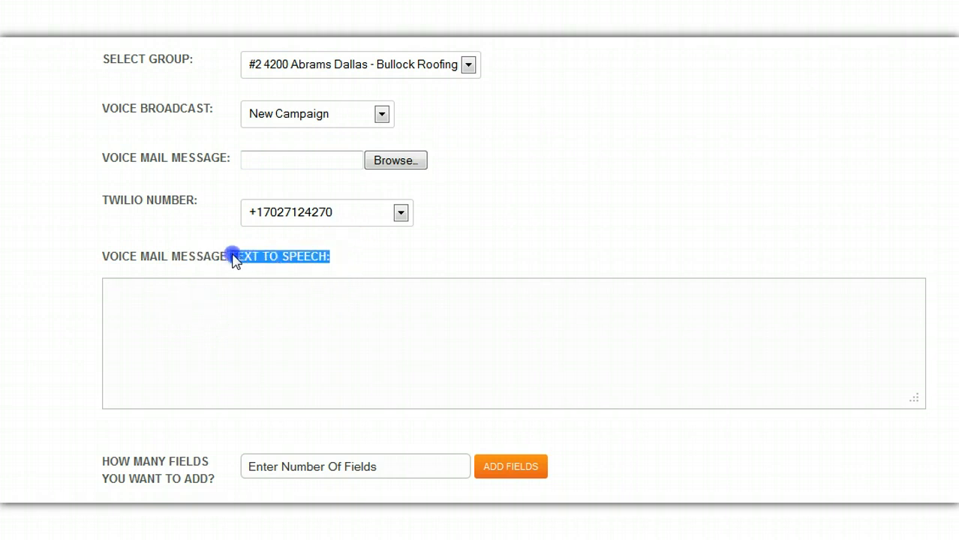
click(235, 286)
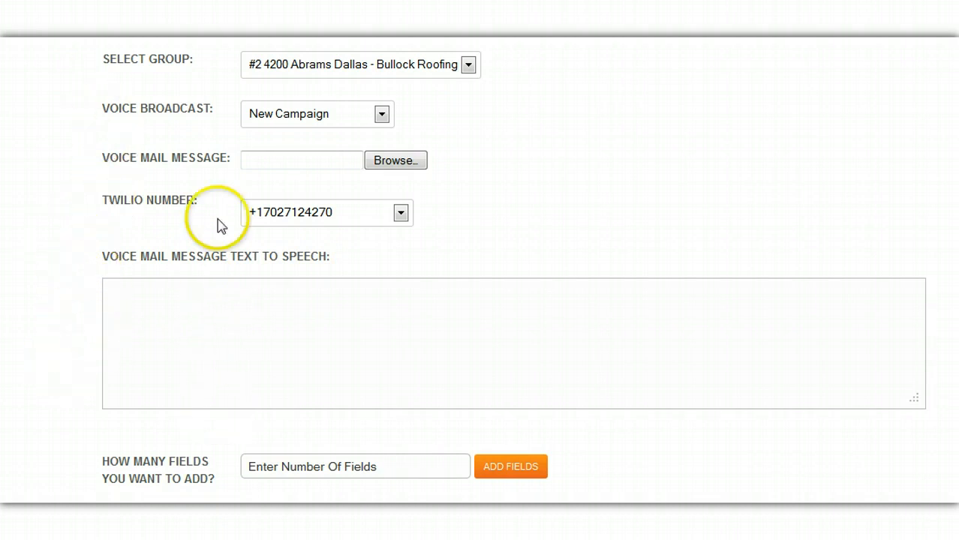
Step: Add 2 additional custom fields to the campaign form
scroll(480, 300, down, 3)
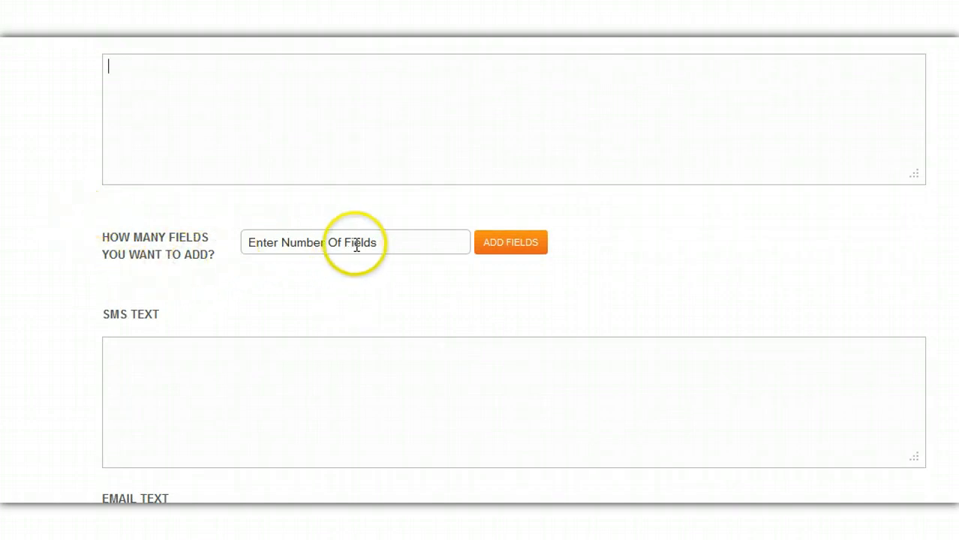
click(400, 375)
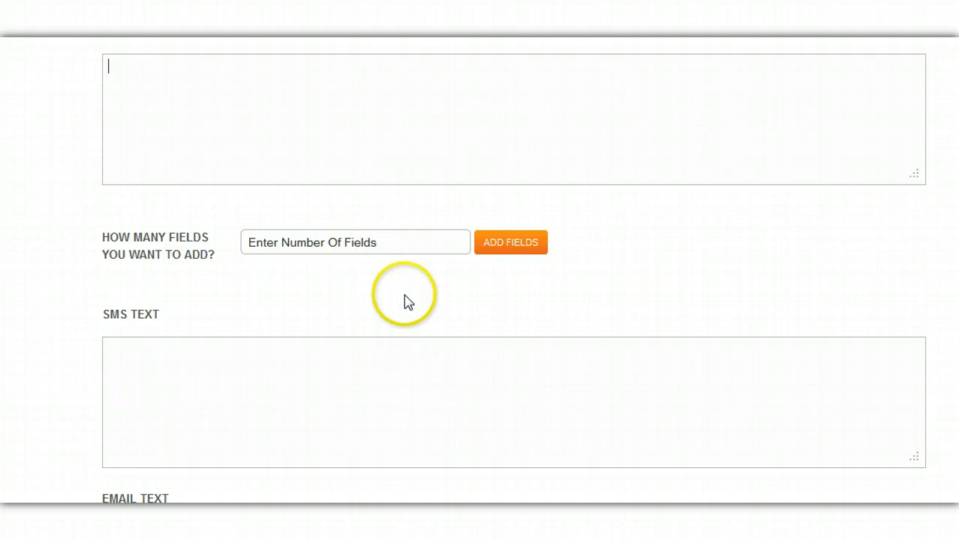
click(385, 249)
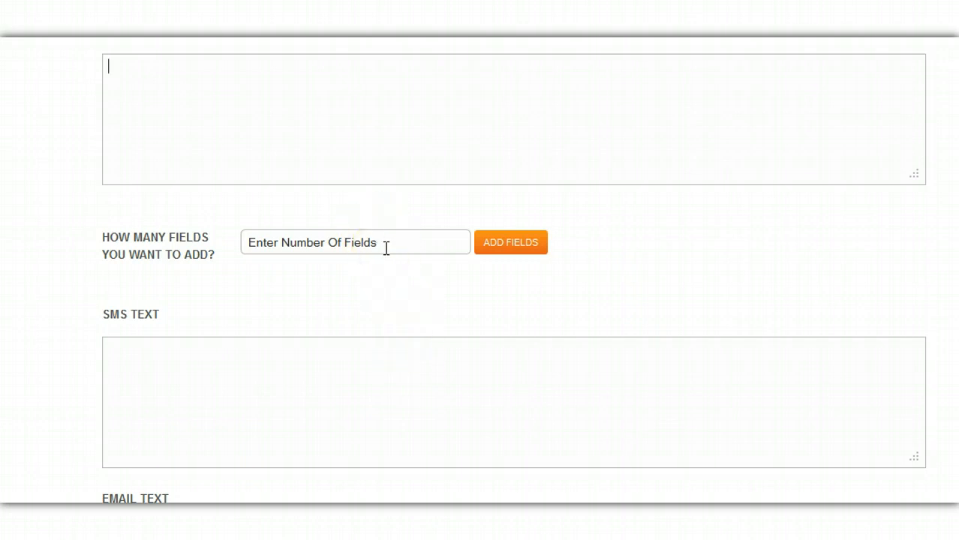
click(383, 248)
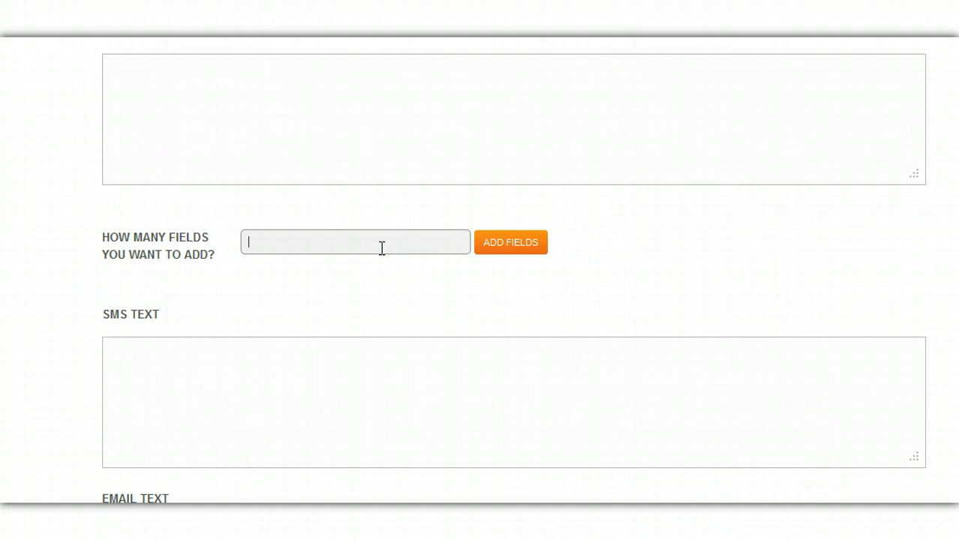
click(373, 243)
click(524, 238)
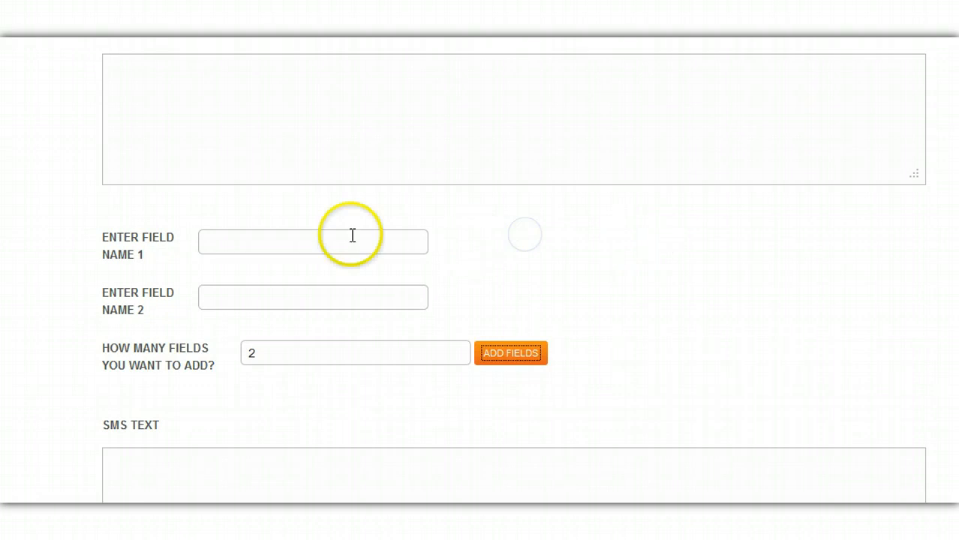
Step: Name the two custom fields Price Quoted and Best Offer
click(281, 243)
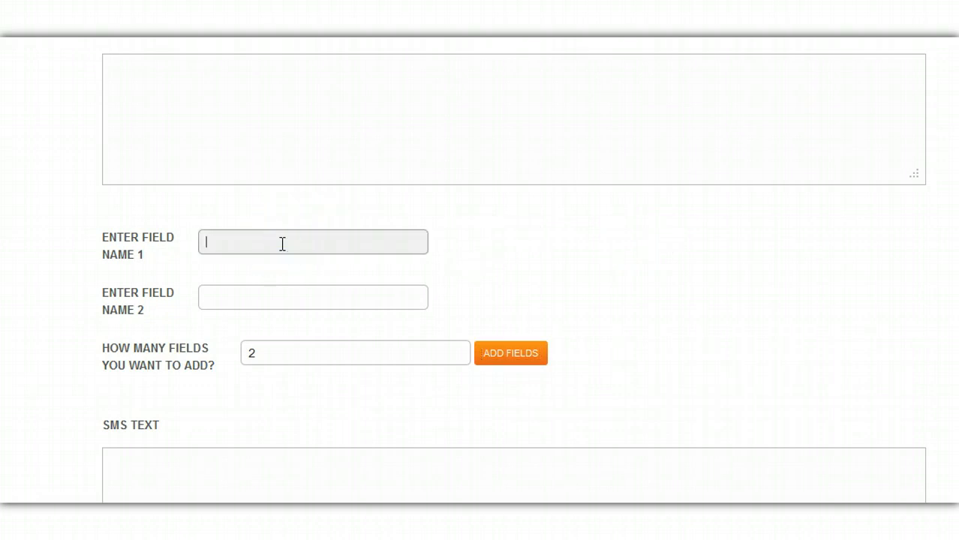
text(Price Quoted)
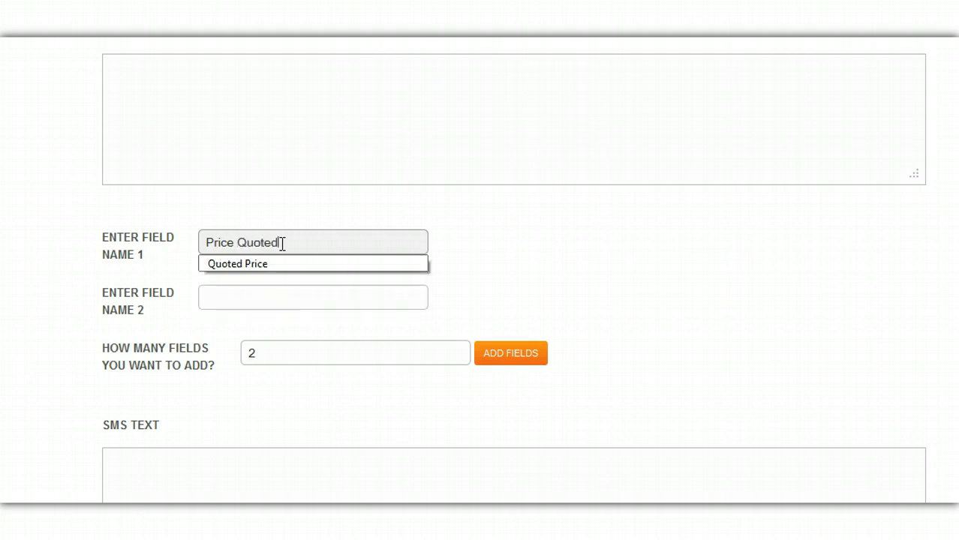
click(272, 299)
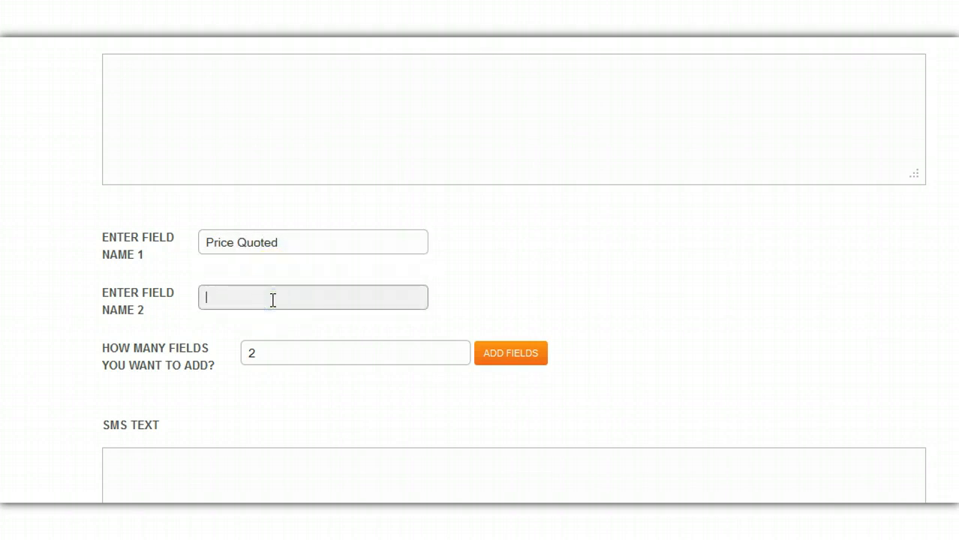
text(Best Offer)
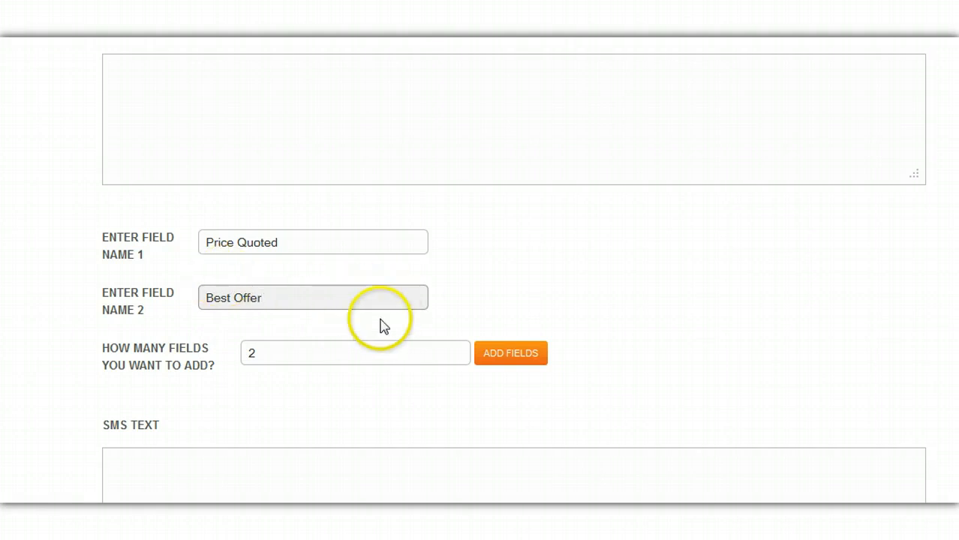
Step: Examine the SMS text and email text sections of the campaign form
scroll(479, 300, down, 2)
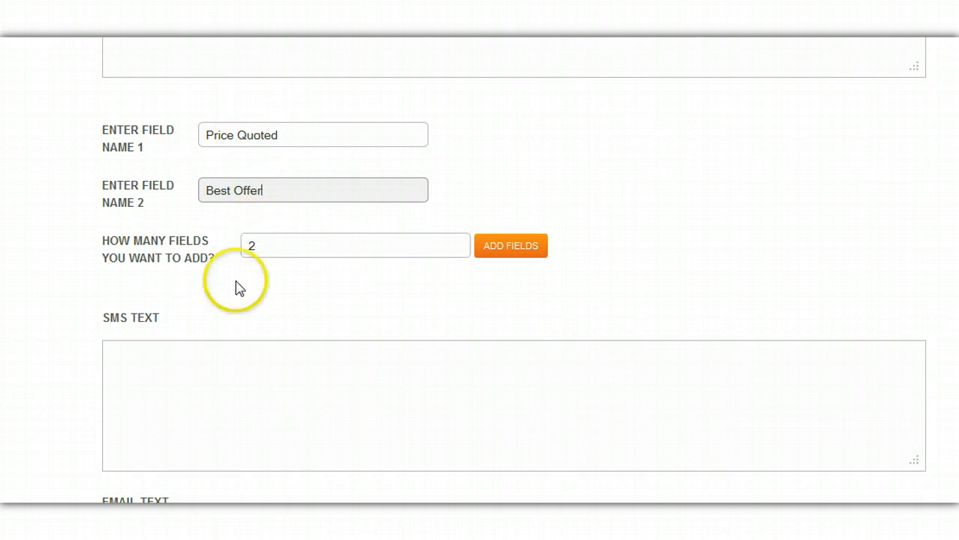
click(236, 374)
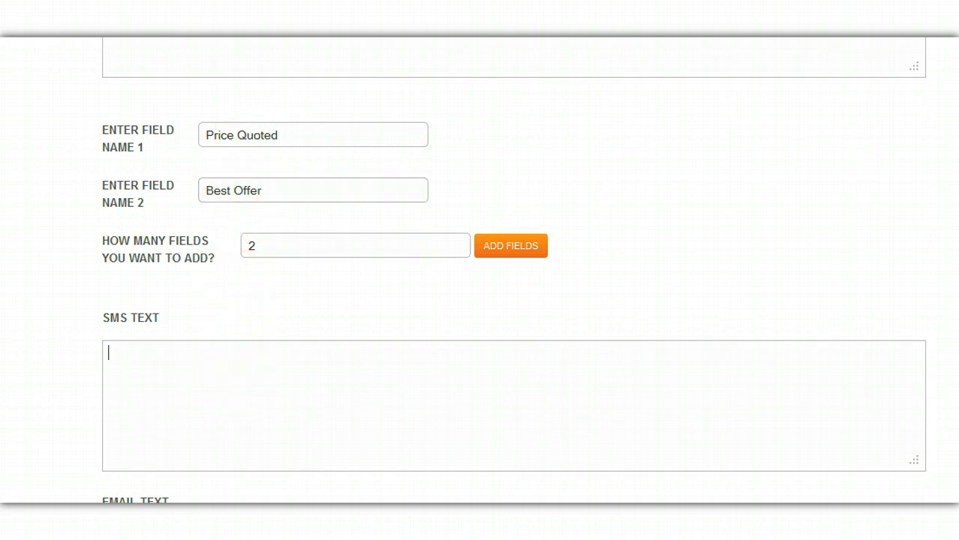
scroll(480, 300, down, 4)
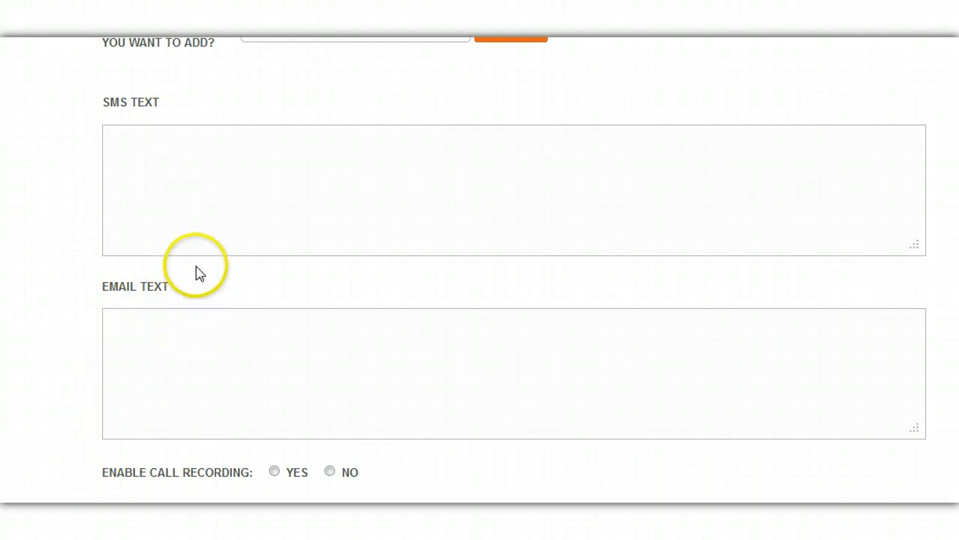
click(118, 165)
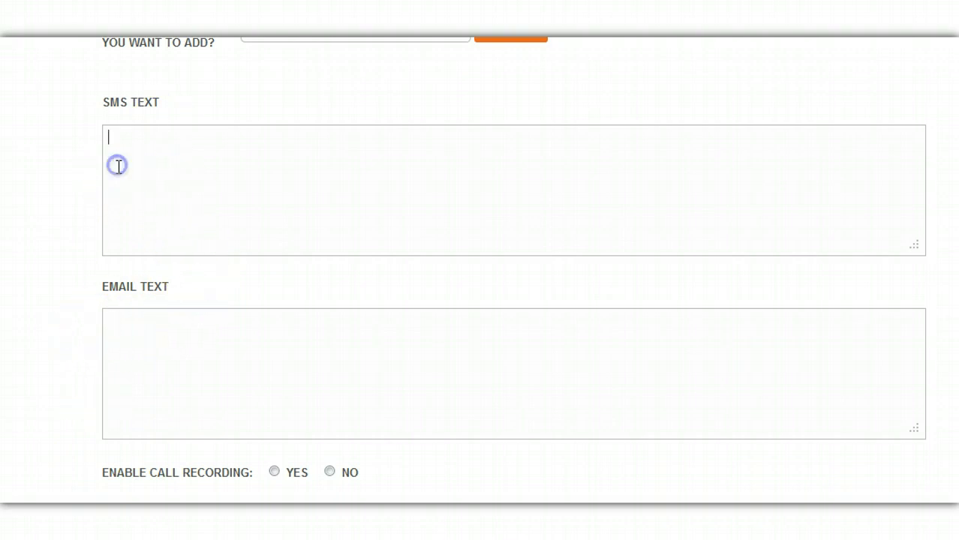
click(140, 339)
click(157, 367)
click(150, 140)
click(146, 334)
click(122, 157)
click(163, 410)
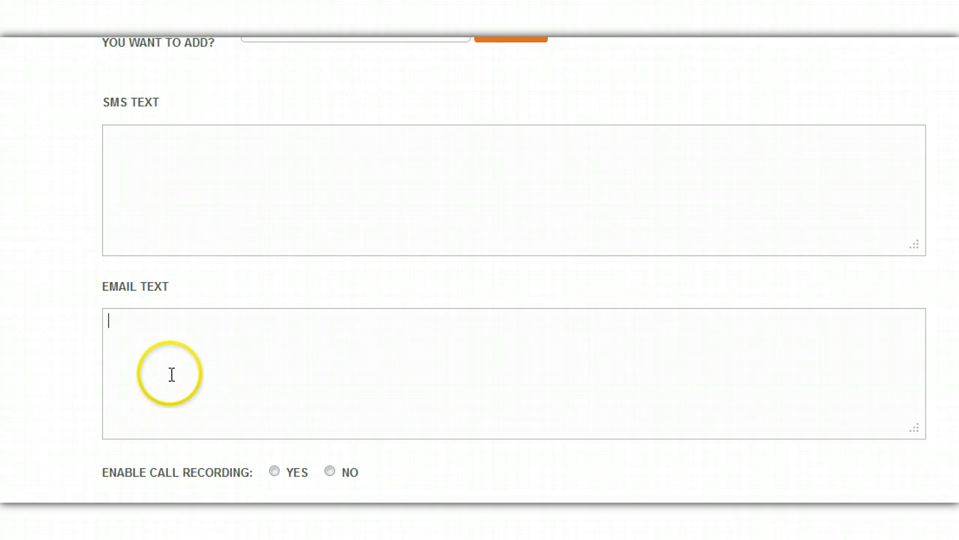
click(139, 188)
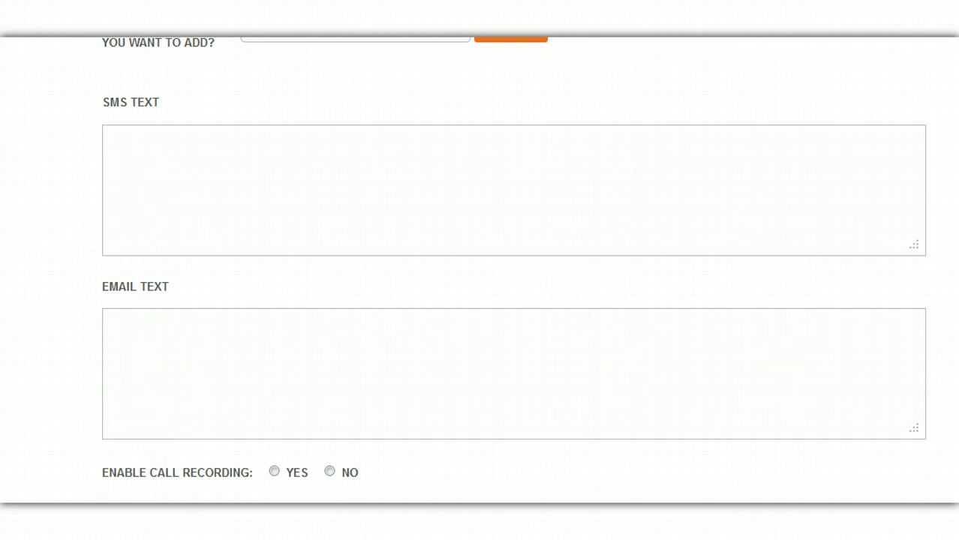
Step: Set call recording to Yes for the campaign
scroll(514, 270, down, 2)
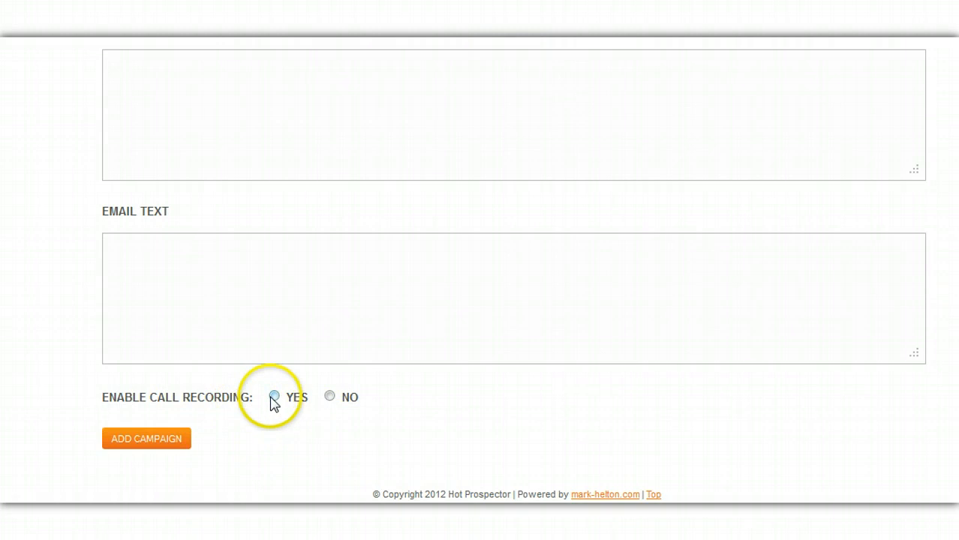
click(329, 399)
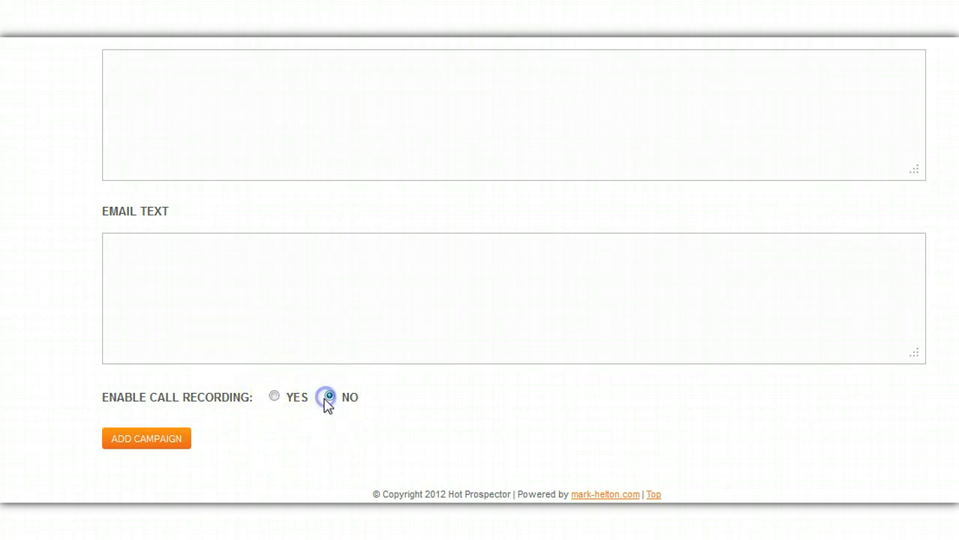
click(273, 398)
Step: Go to the campaign list and open the call statuses of the Tube Raider campaign
scroll(480, 270, up, 10)
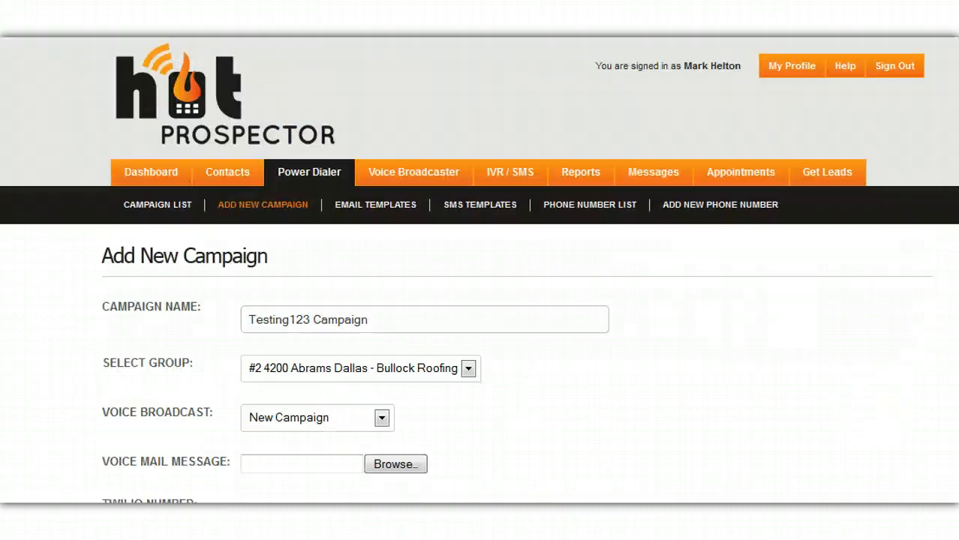
click(158, 205)
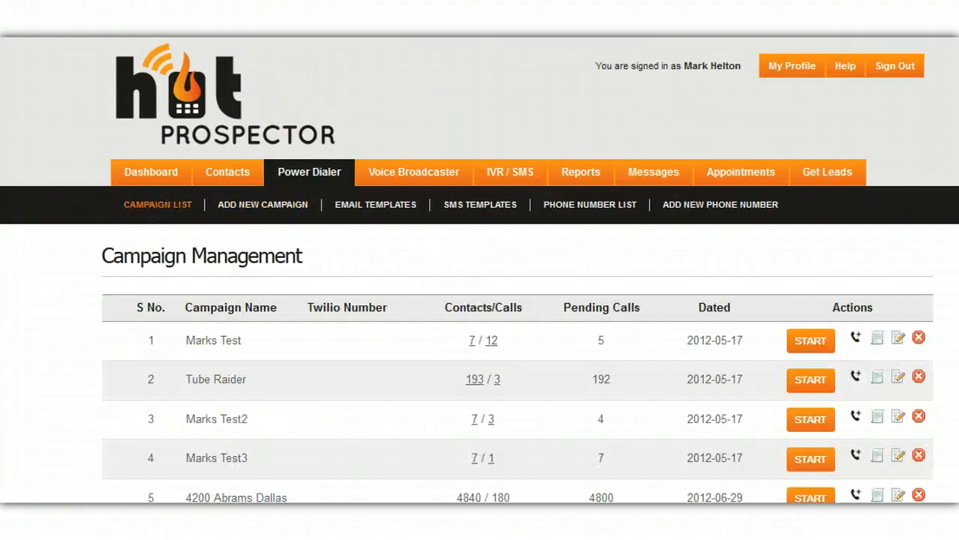
scroll(429, 318, down, 2)
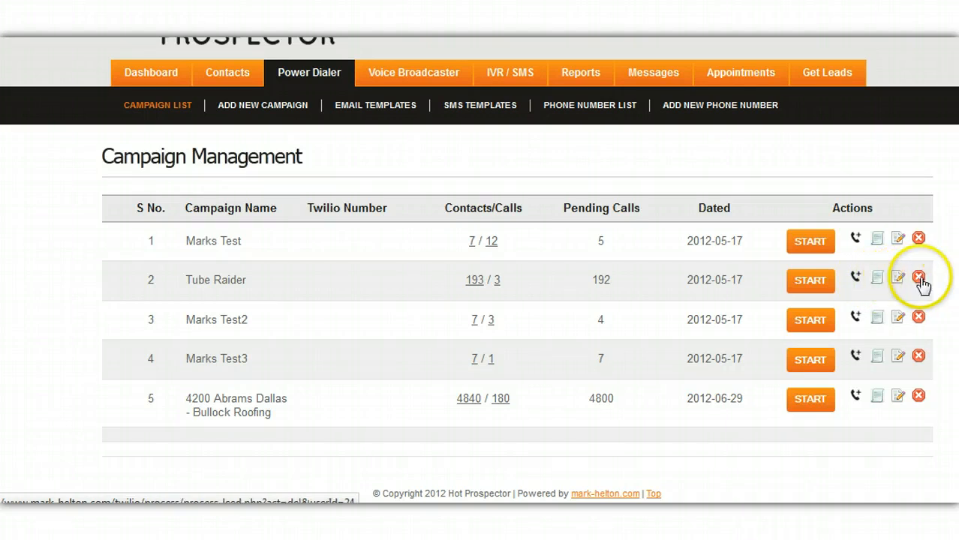
click(855, 279)
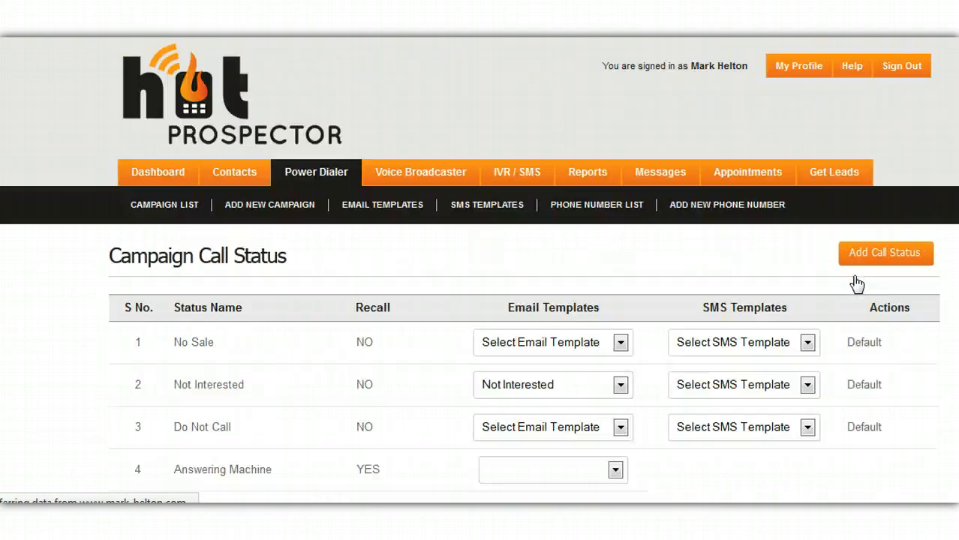
scroll(479, 270, down, 3)
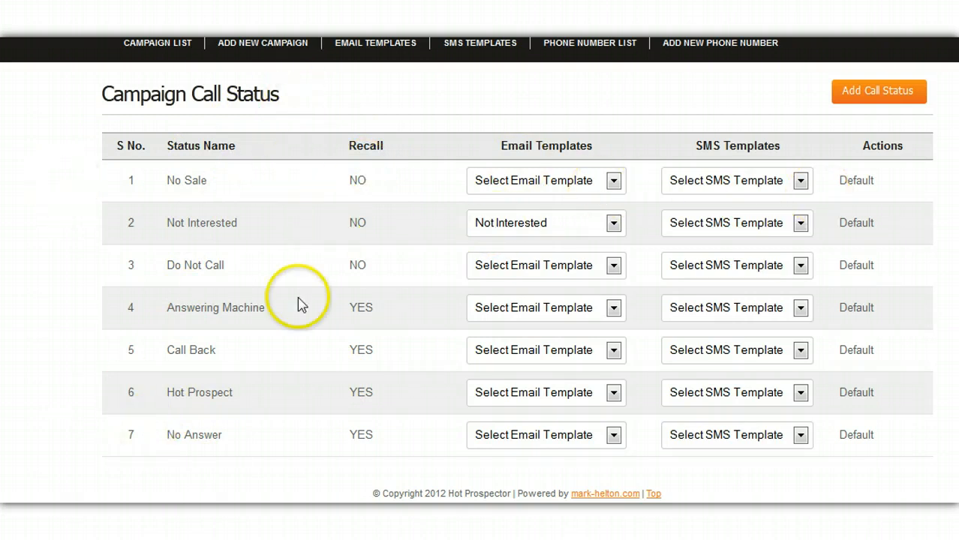
Step: Add a campaign call status named Spanish Speaker with recall set to No
click(876, 90)
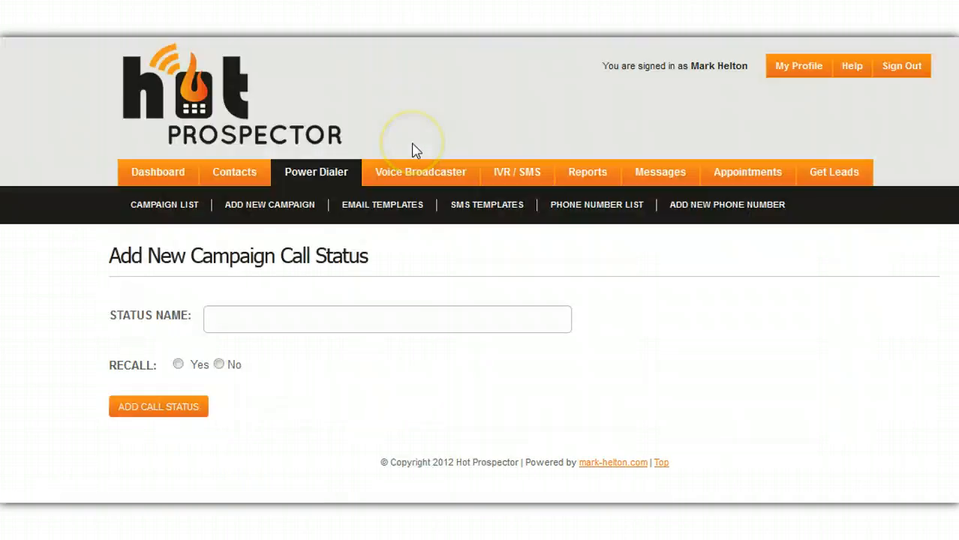
click(226, 325)
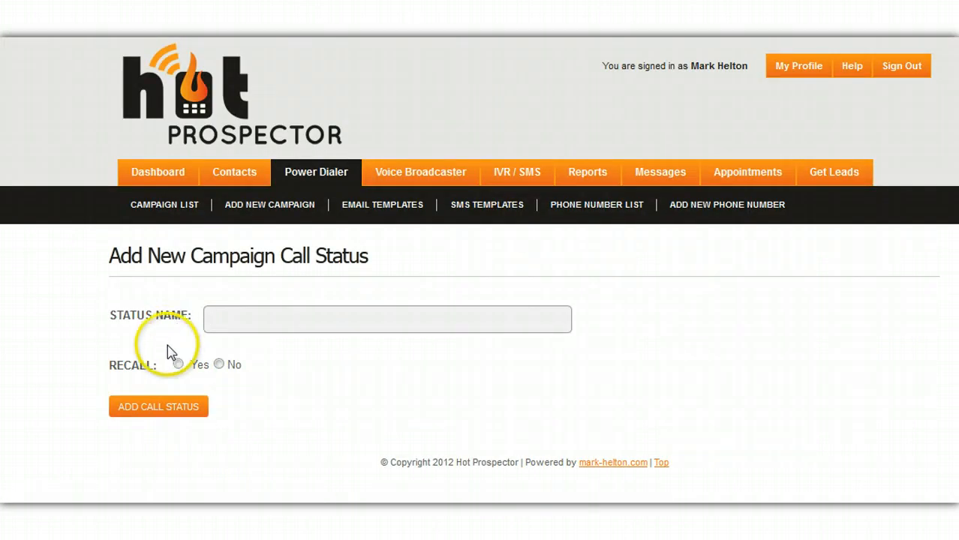
text(Spa)
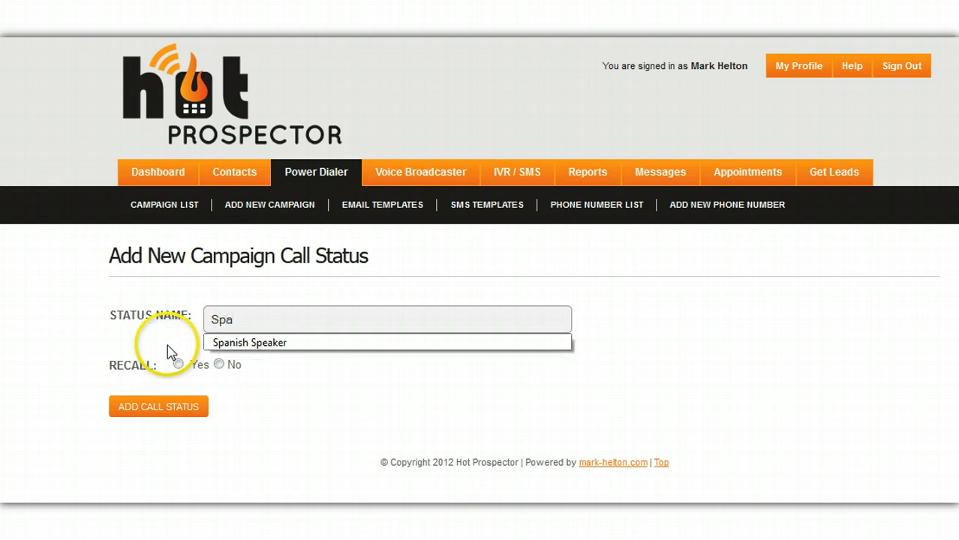
click(241, 350)
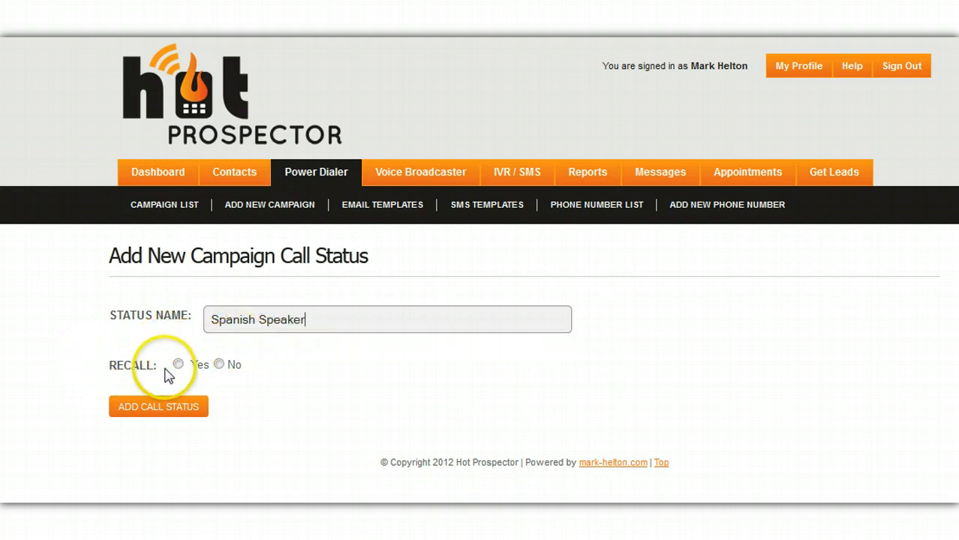
click(220, 365)
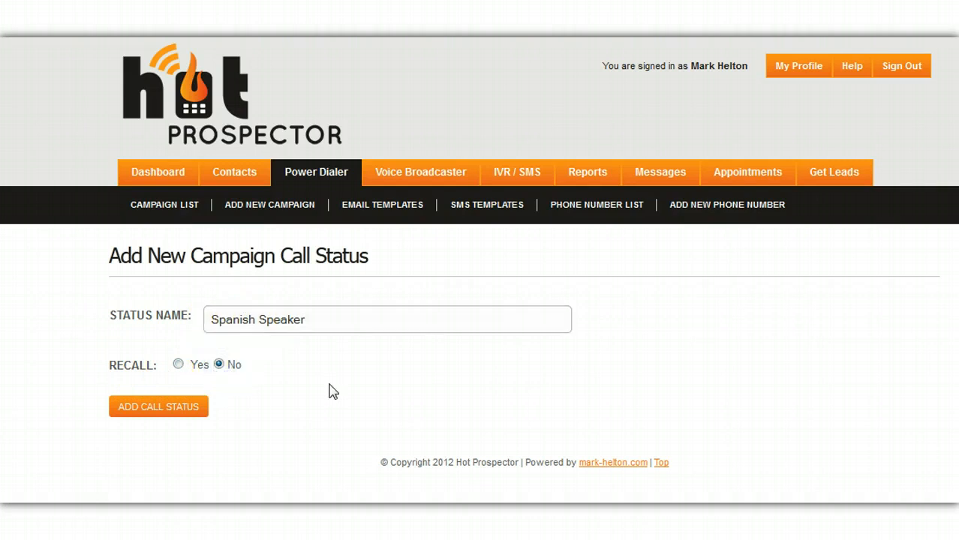
click(181, 407)
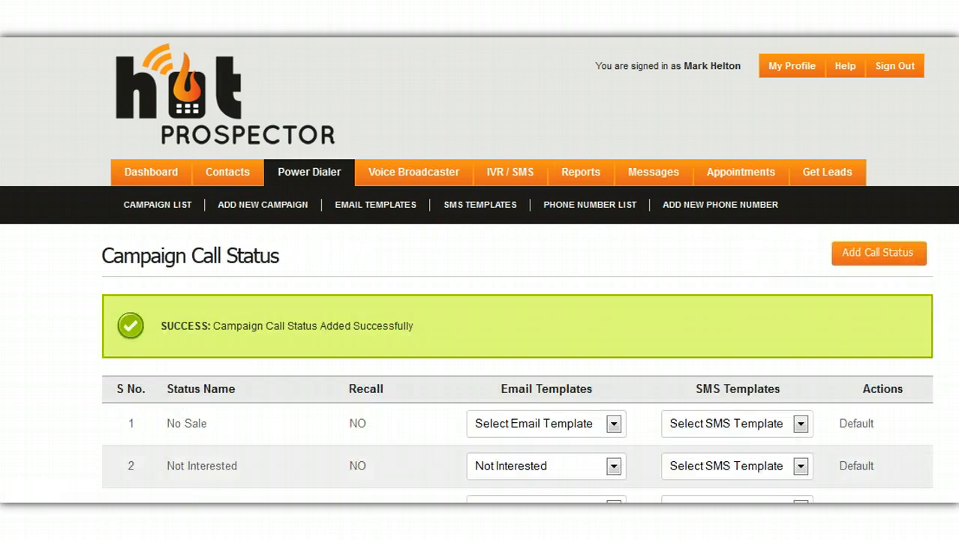
Step: Review the call status list and check the email and SMS template options for the No Sale status
scroll(480, 271, down, 5)
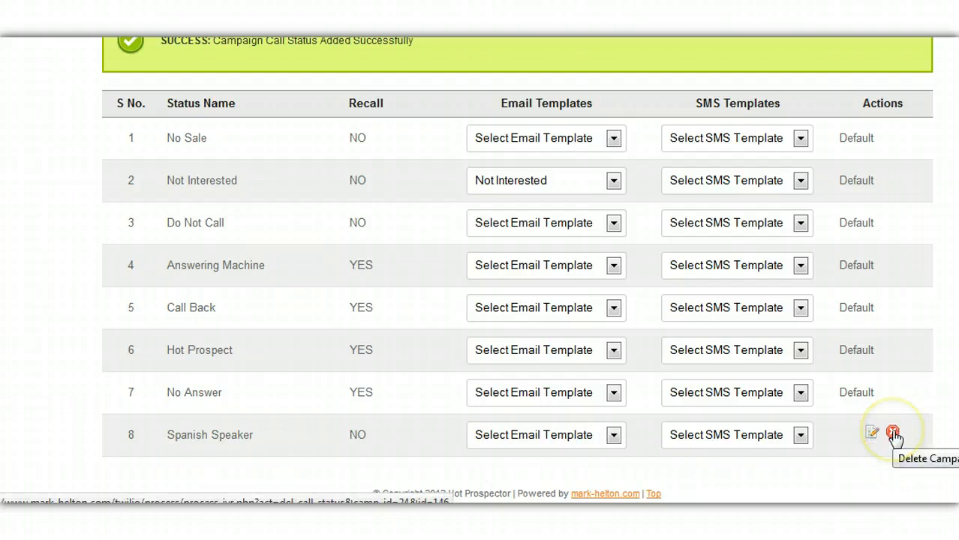
scroll(517, 270, up, 2)
scroll(517, 270, down, 1)
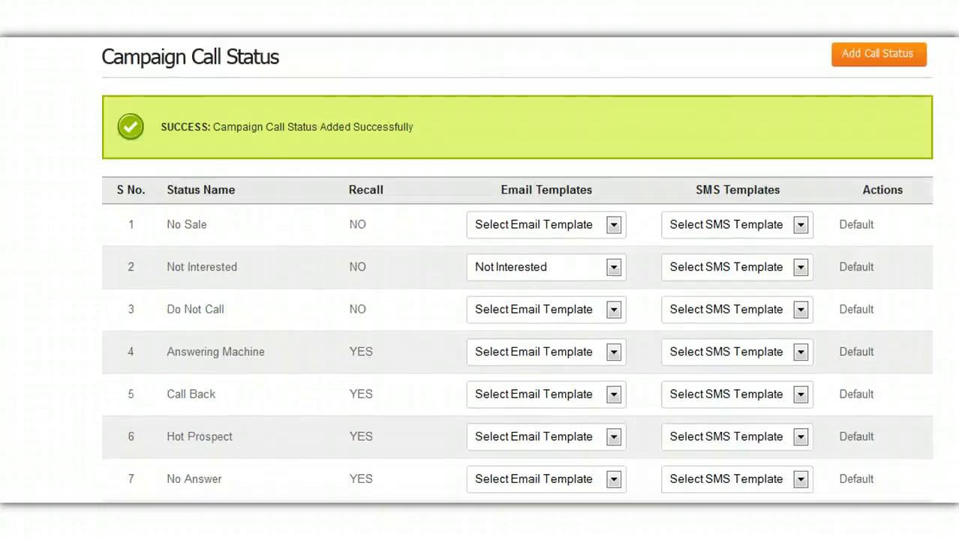
scroll(517, 270, down, 2)
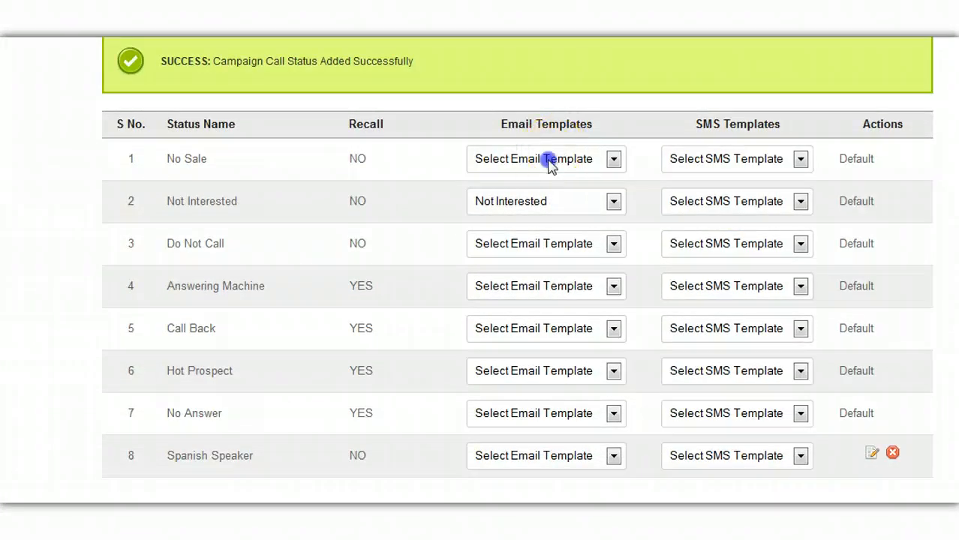
click(550, 160)
click(742, 167)
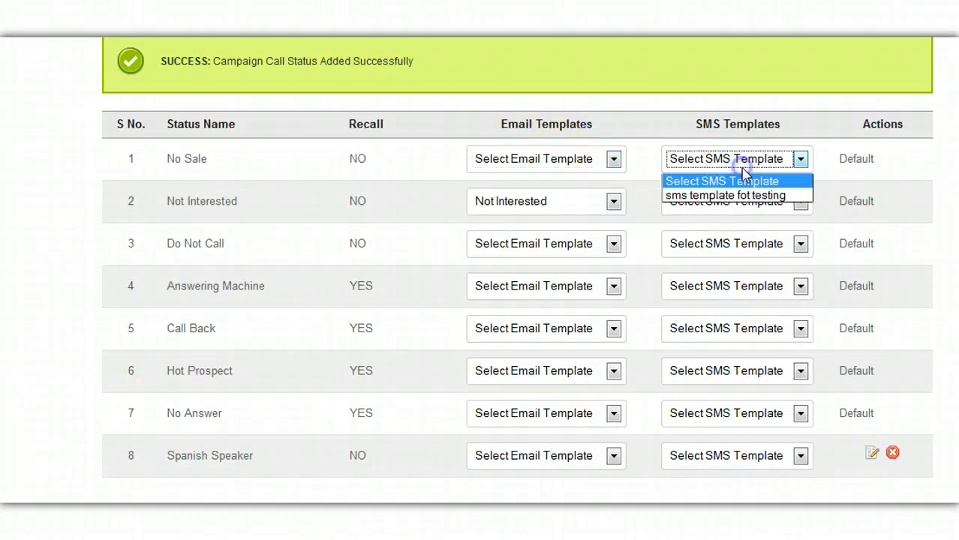
click(401, 168)
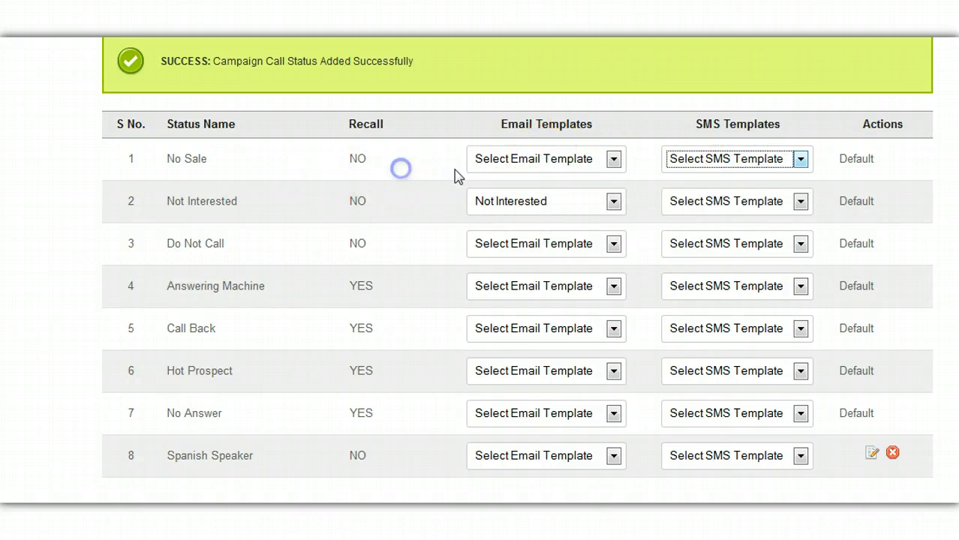
Step: Check which email templates can be assigned to the No Sale status and compare the other statuses' assignments
scroll(405, 172, up, 5)
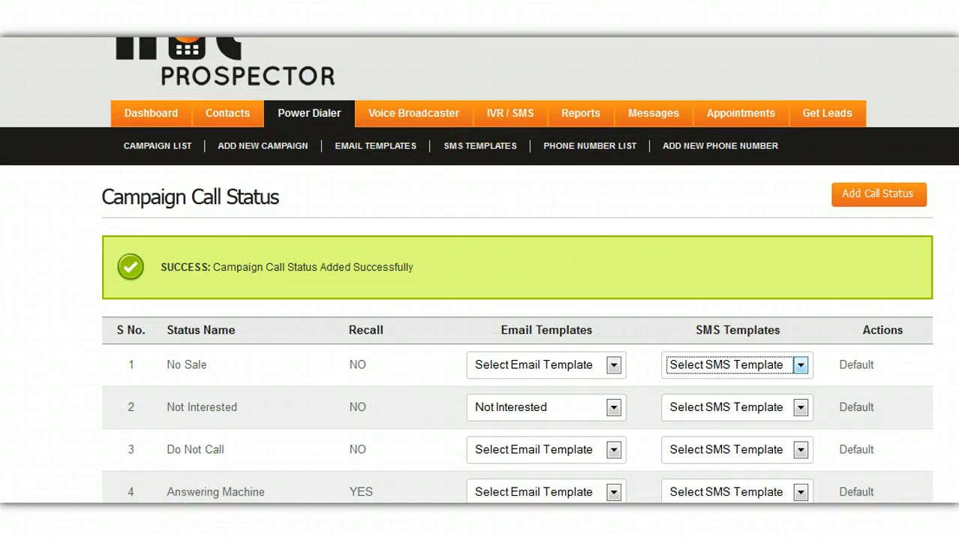
scroll(481, 300, down, 3)
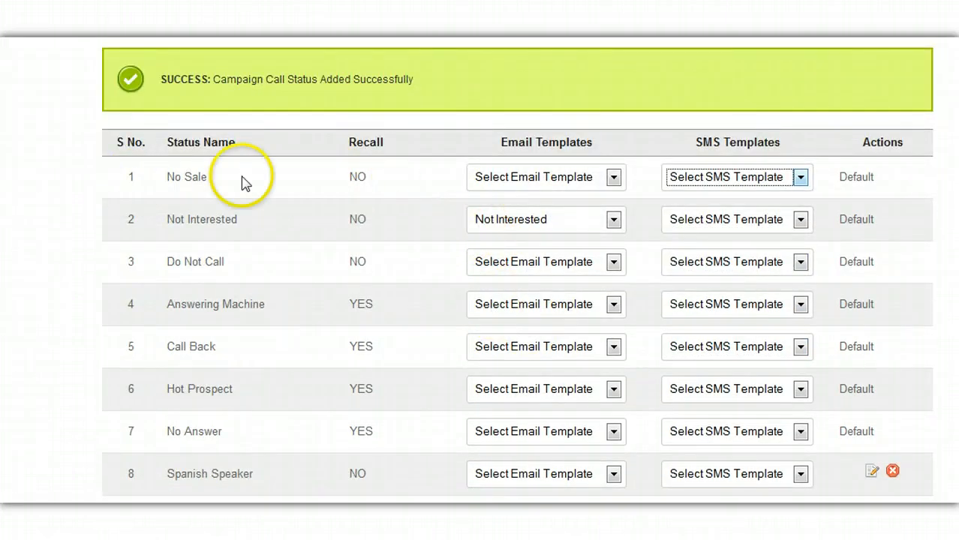
click(514, 179)
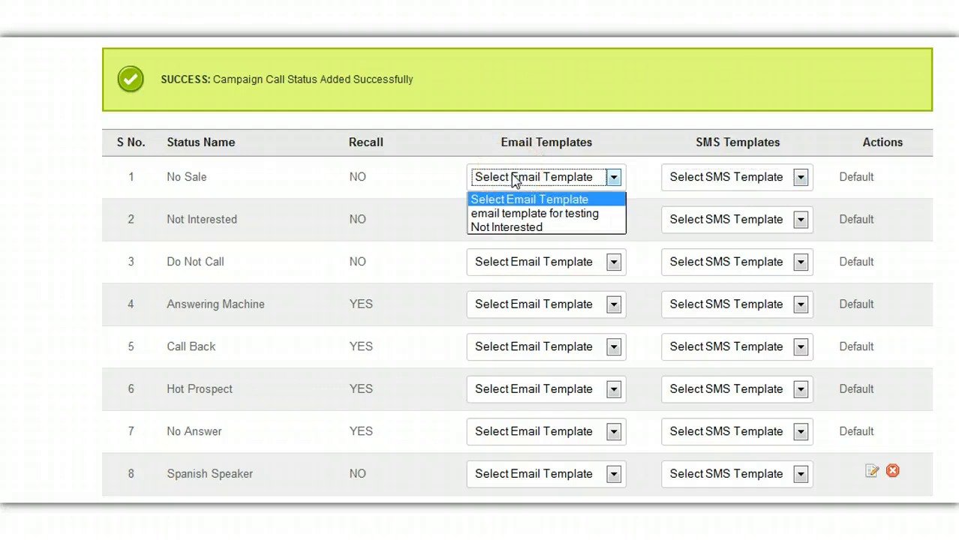
click(401, 193)
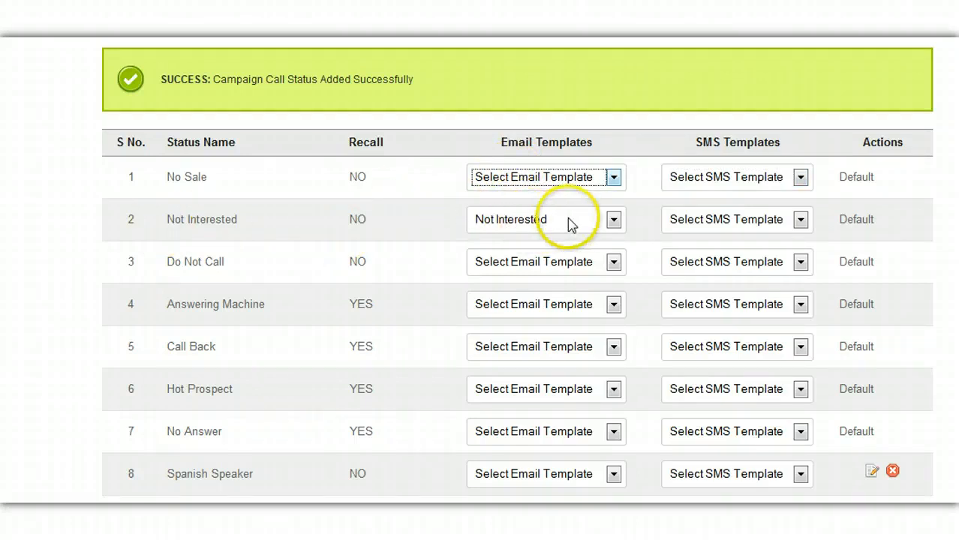
scroll(481, 300, down, 1)
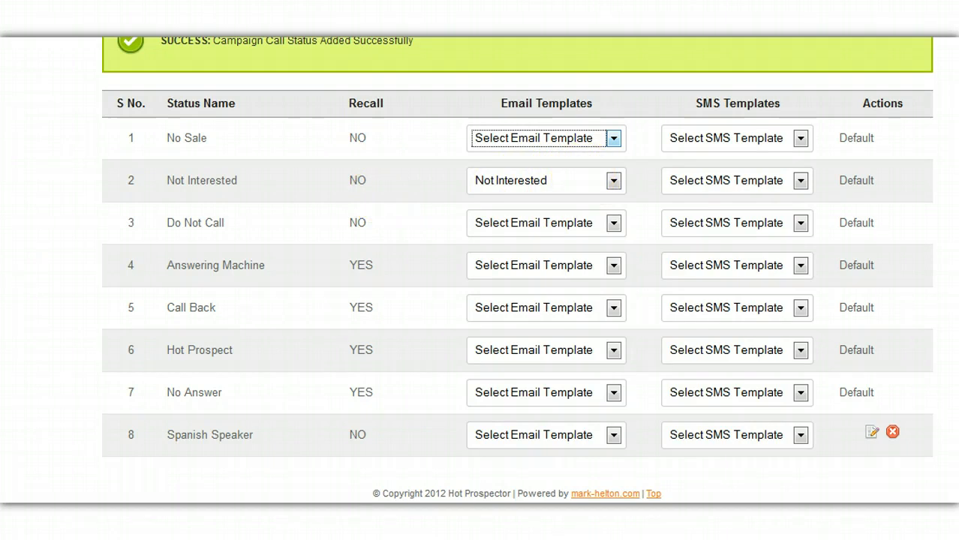
Step: Open the power dialer's phone number list
scroll(479, 270, up, 4)
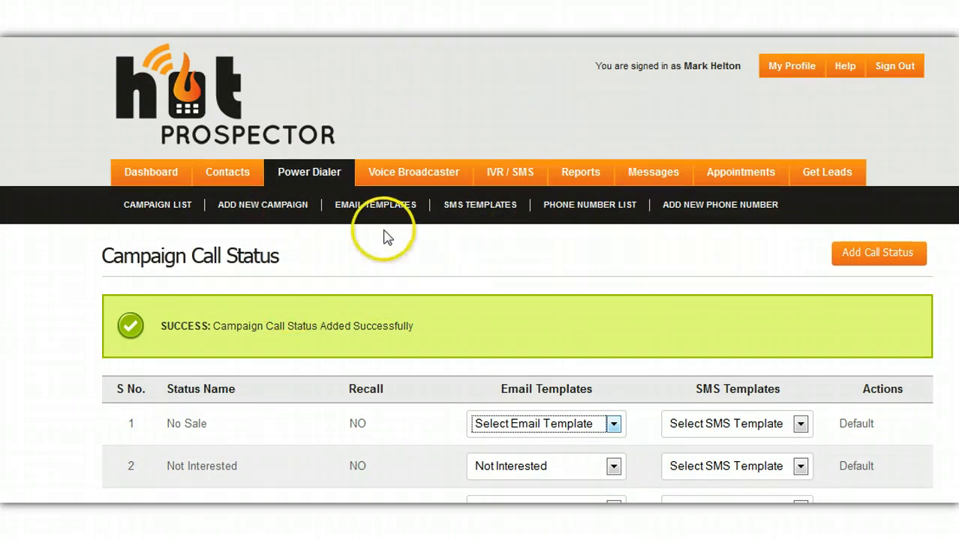
click(580, 214)
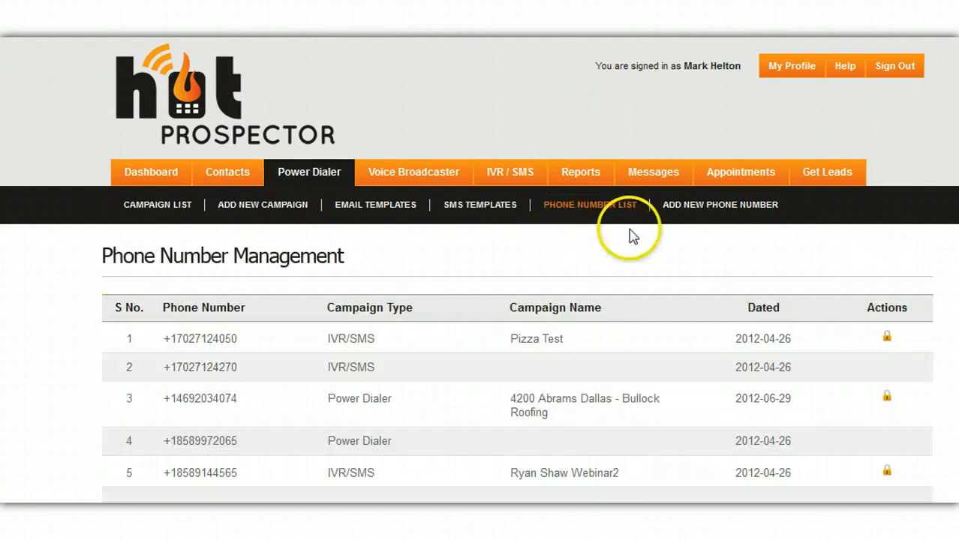
Step: Unlock the phone number assigned to the Pizza Test campaign and confirm the unlock
scroll(479, 270, down, 1)
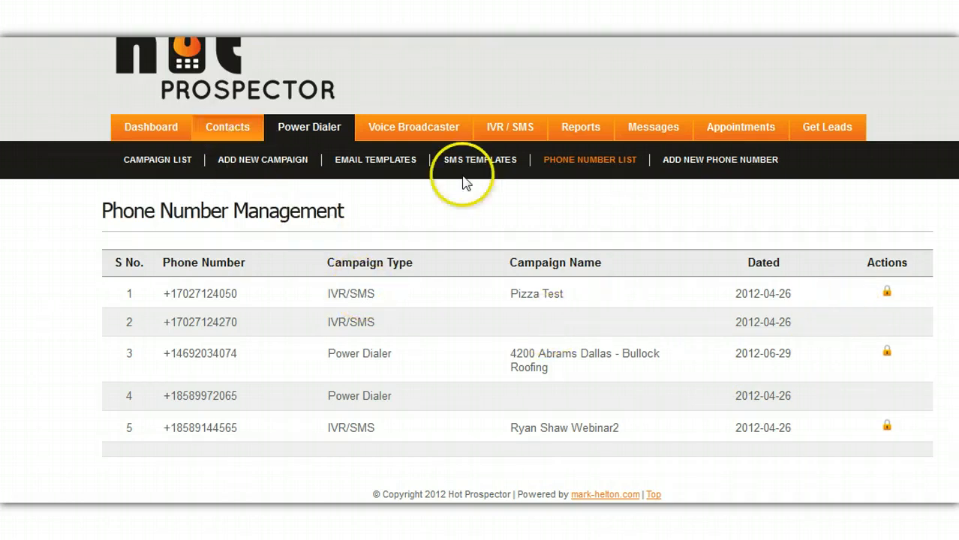
click(887, 292)
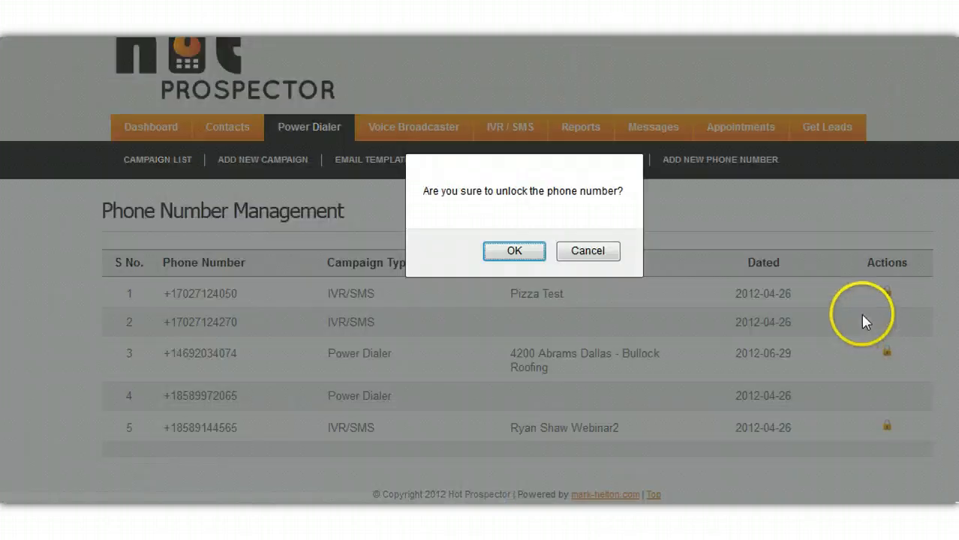
click(513, 254)
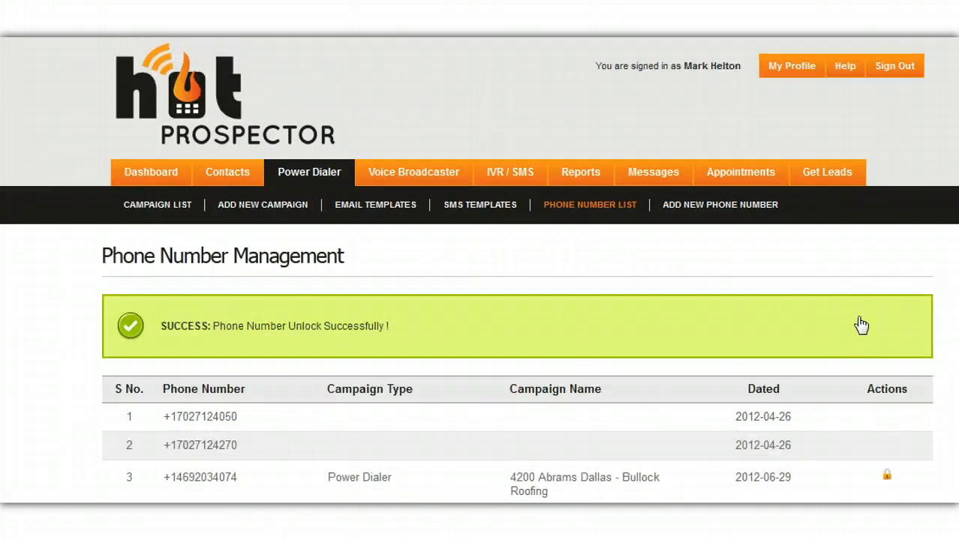
scroll(480, 300, down, 3)
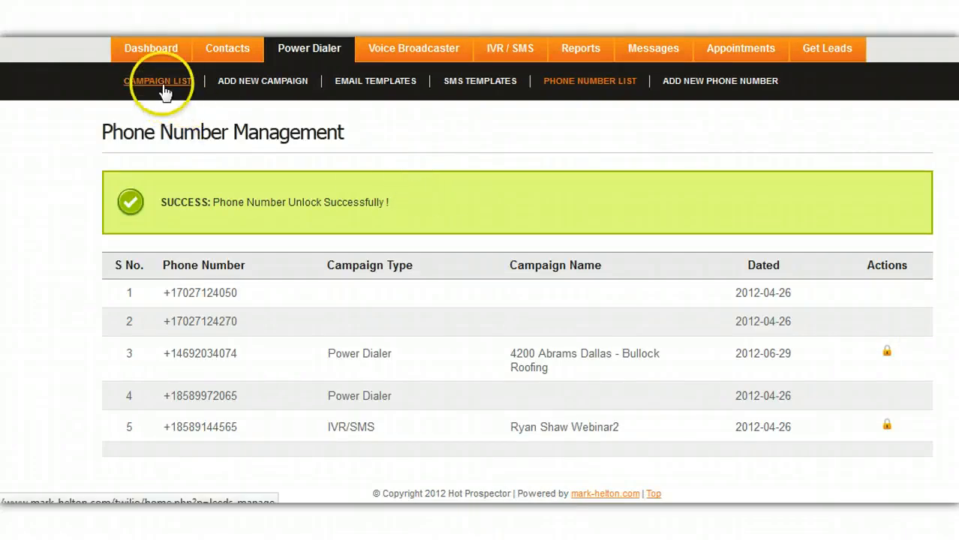
Step: Open the form for adding a new phone number and go to its area code field
click(728, 81)
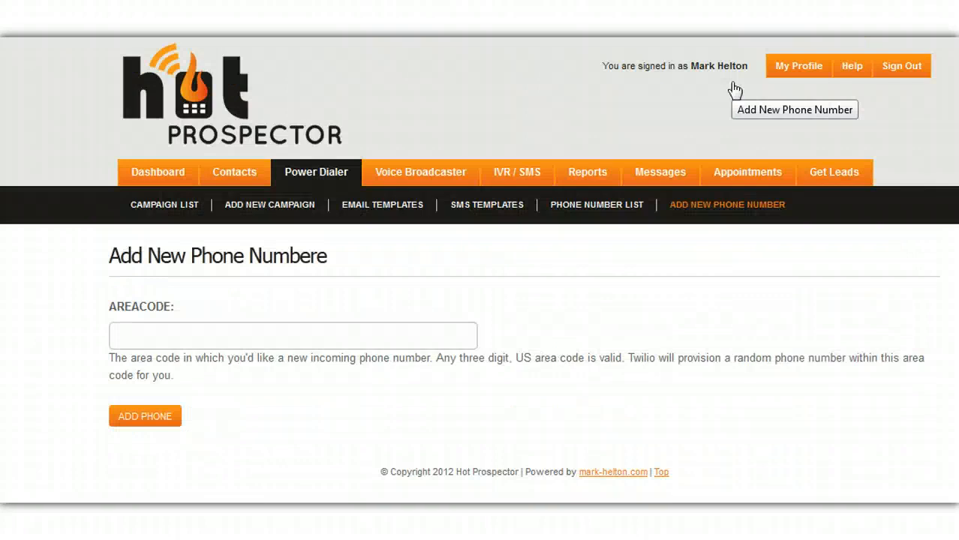
click(260, 336)
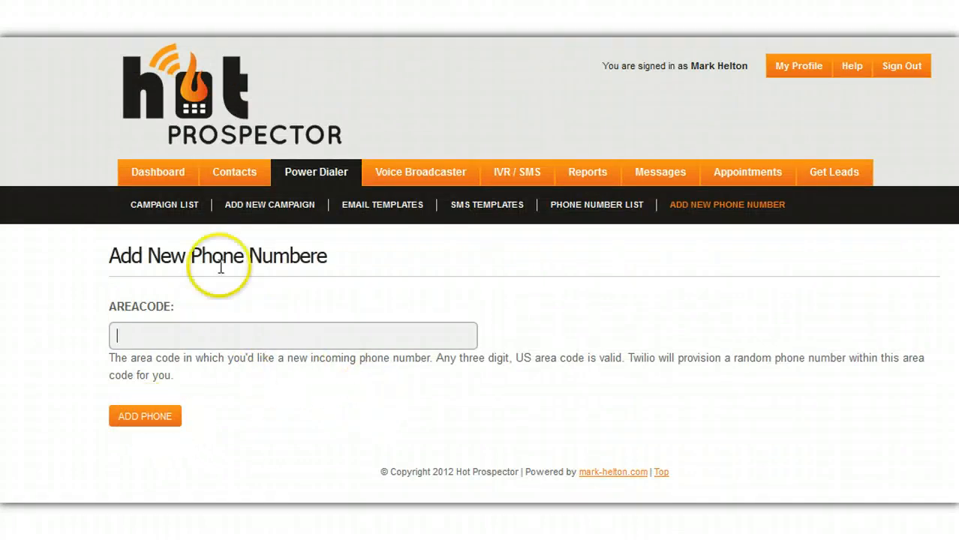
Step: Go to the power dialer's campaign list and start the Tube Raider campaign
click(156, 204)
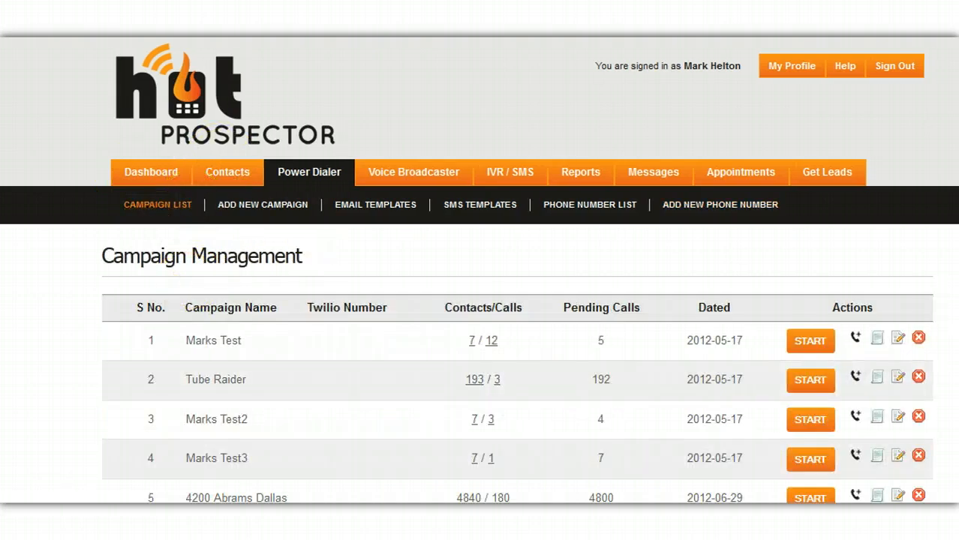
scroll(480, 300, down, 3)
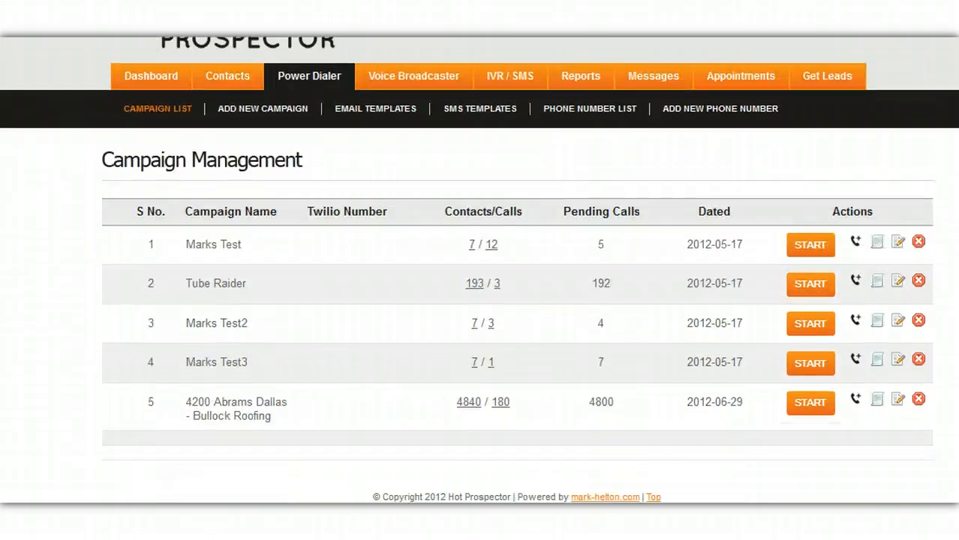
click(810, 285)
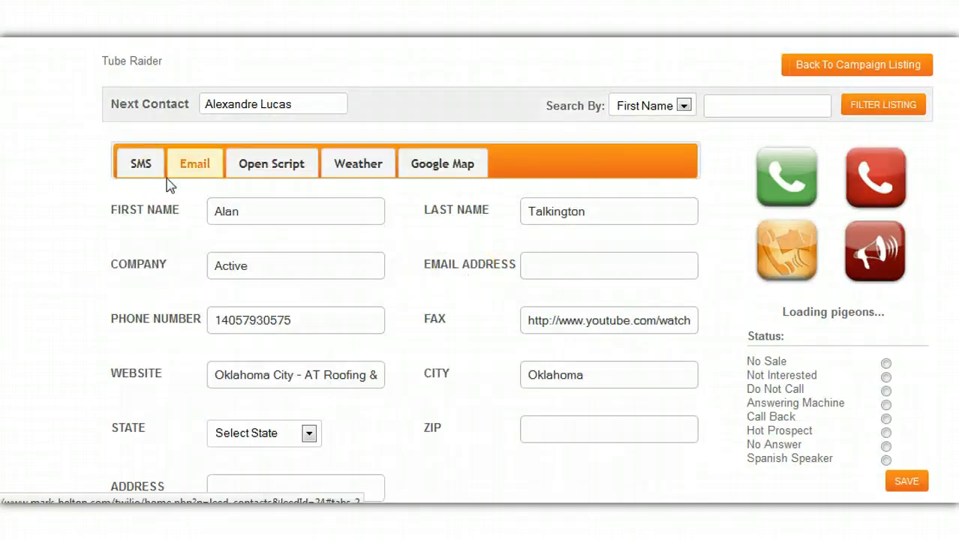
Step: Examine the contact's details, call controls, status options and notes area on the Tube Raider dialing page
scroll(419, 165, down, 5)
scroll(418, 165, up, 3)
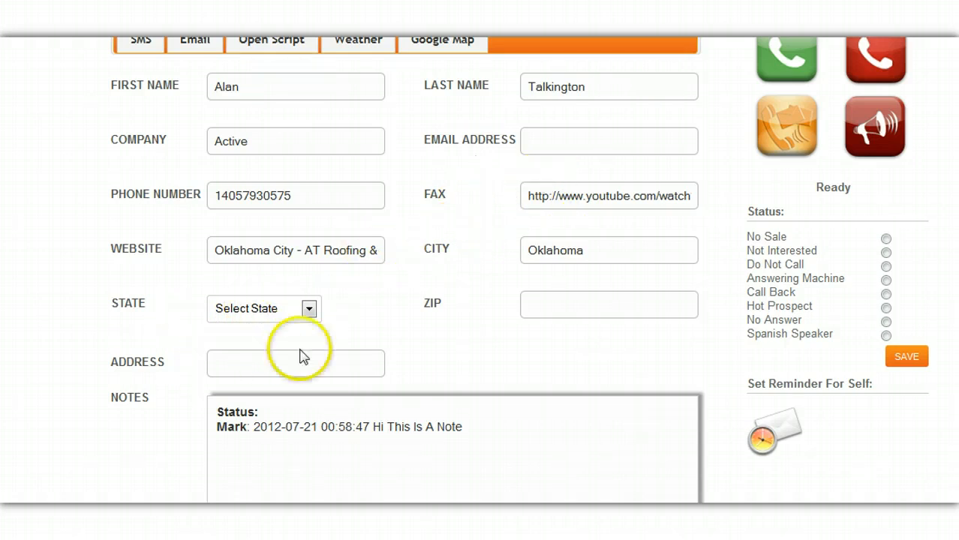
scroll(480, 270, up, 2)
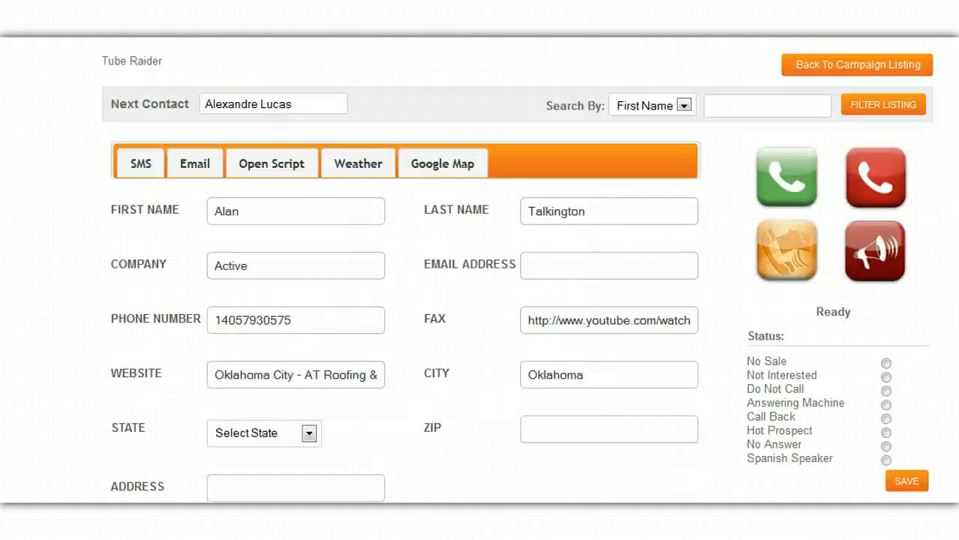
scroll(480, 270, down, 3)
scroll(481, 270, down, 1)
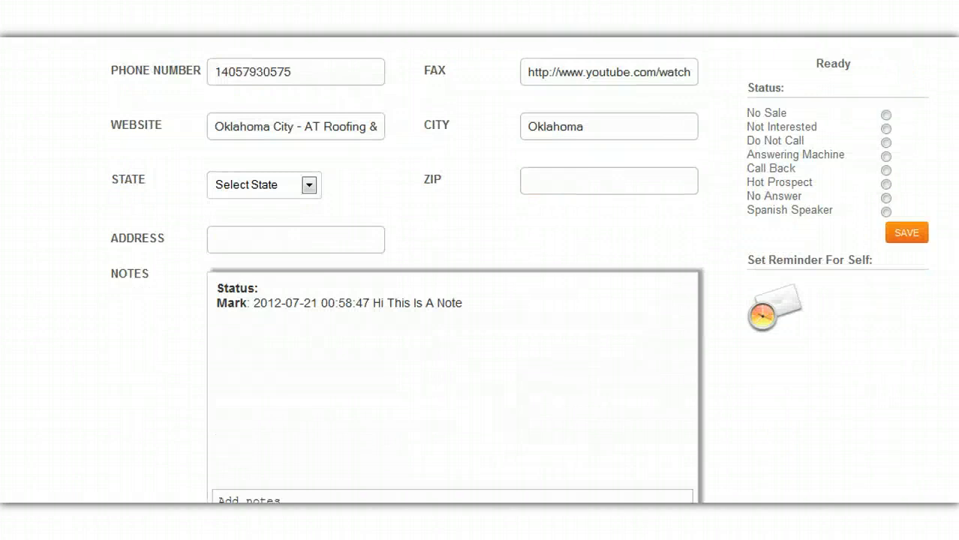
scroll(480, 270, up, 3)
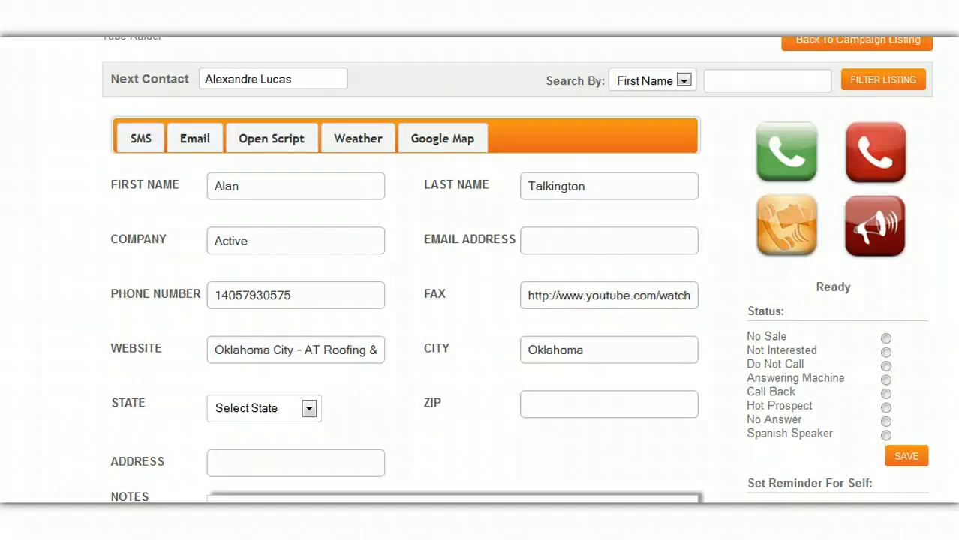
scroll(480, 270, up, 1)
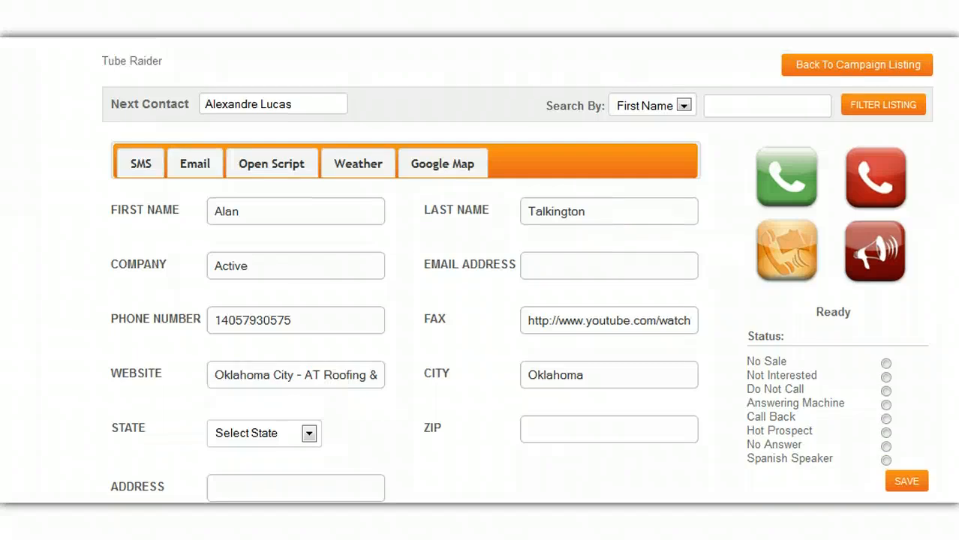
scroll(517, 274, down, 2)
scroll(517, 271, down, 5)
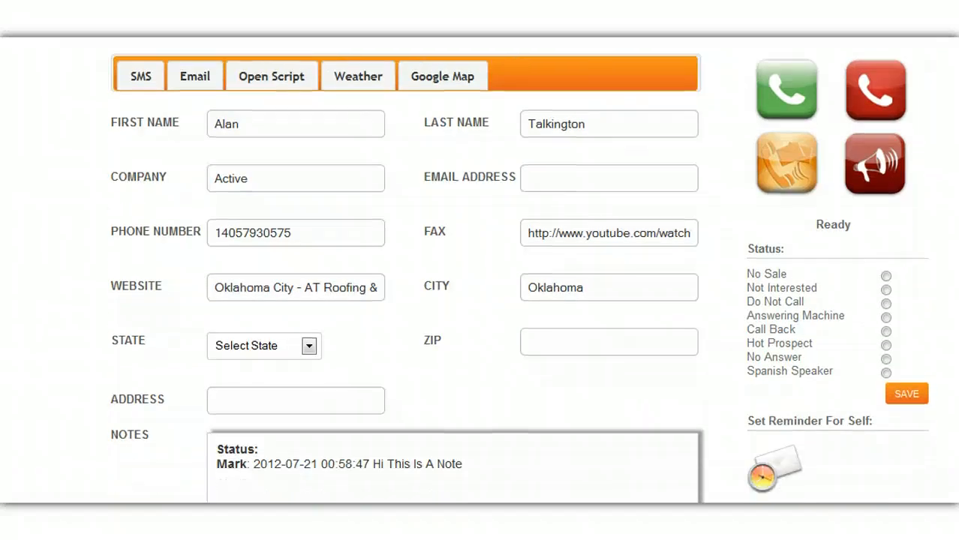
Step: Add the note "Hello world" to the contact and highlight the saved entry
scroll(517, 270, down, 5)
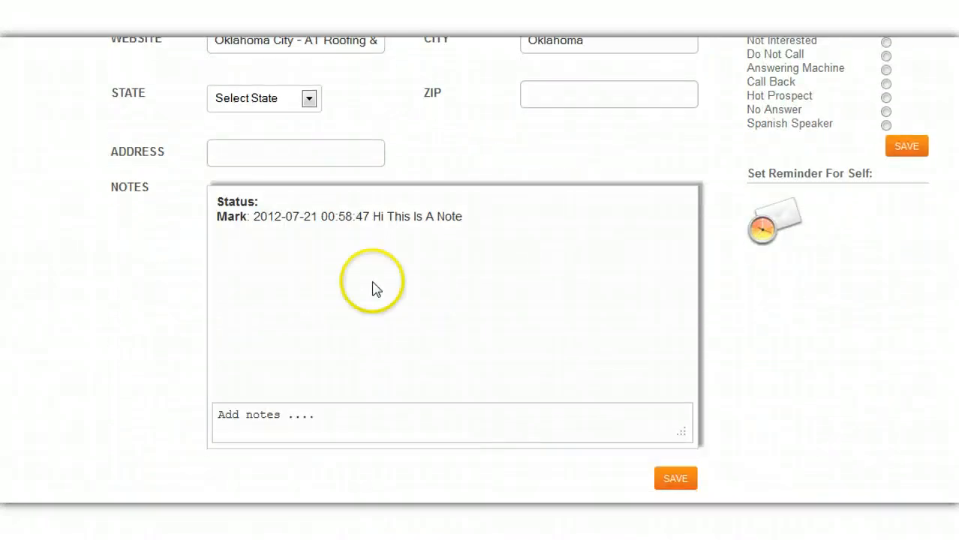
click(269, 418)
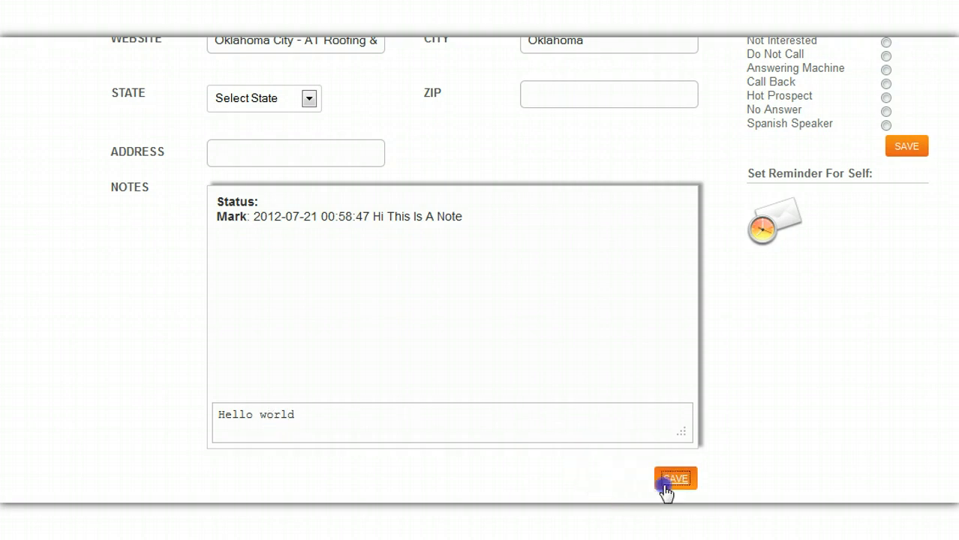
scroll(379, 335, up, 2)
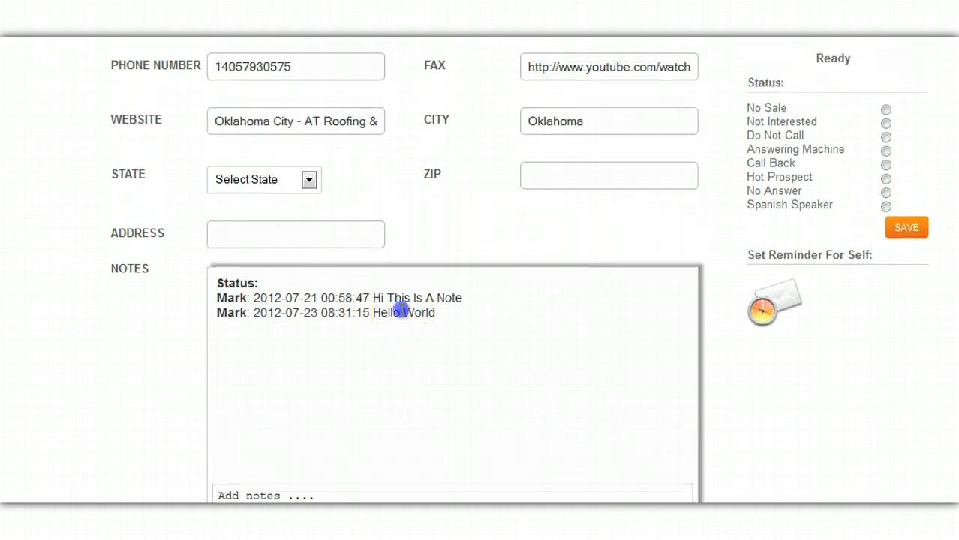
triple_click(400, 310)
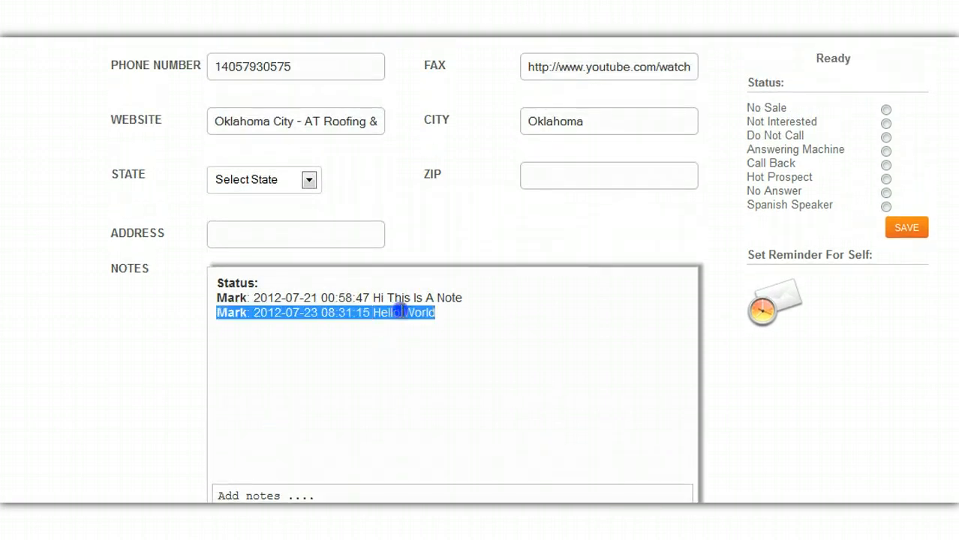
Step: Return to the campaign list and start the Tube Raider campaign again
click(459, 389)
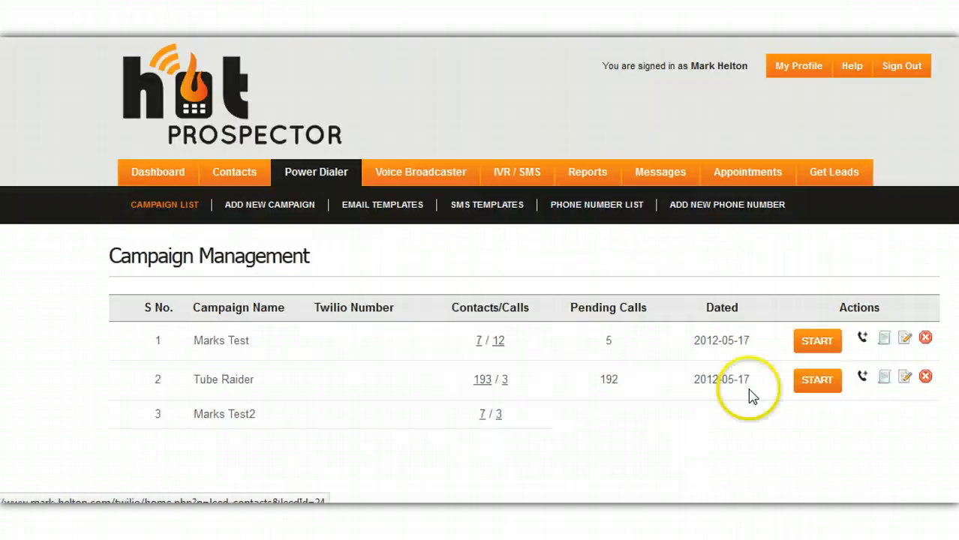
scroll(750, 391, down, 2)
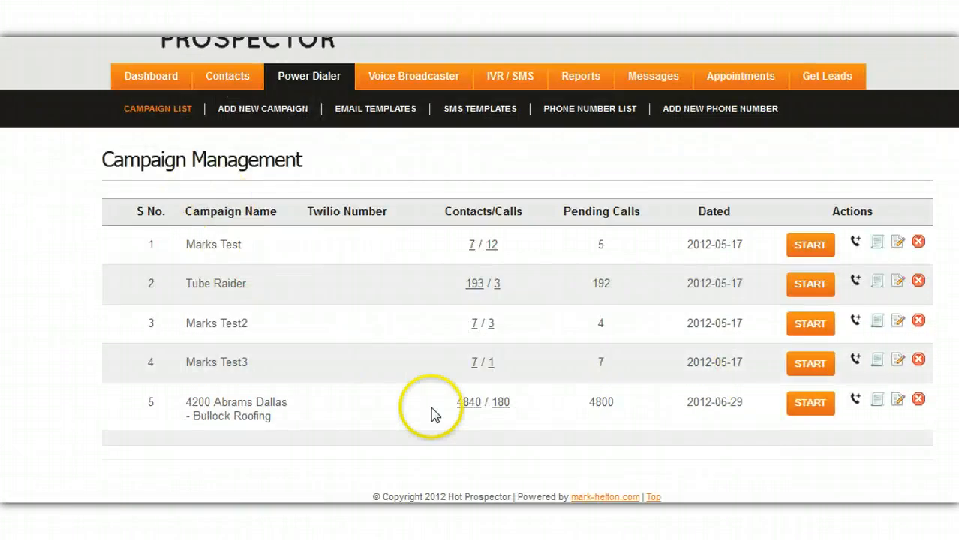
click(801, 289)
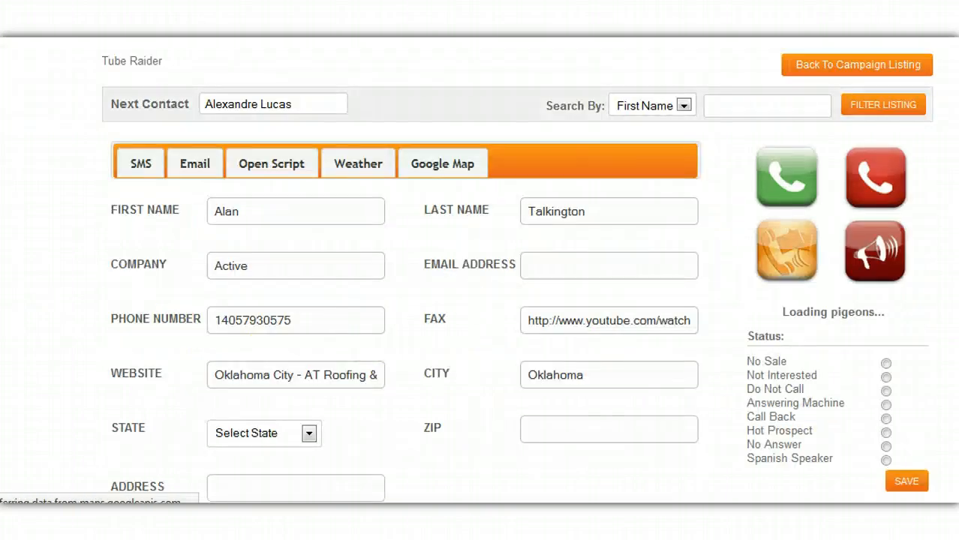
Step: Check the contact's saved notes and the call status options, including Call Back
scroll(480, 270, down, 5)
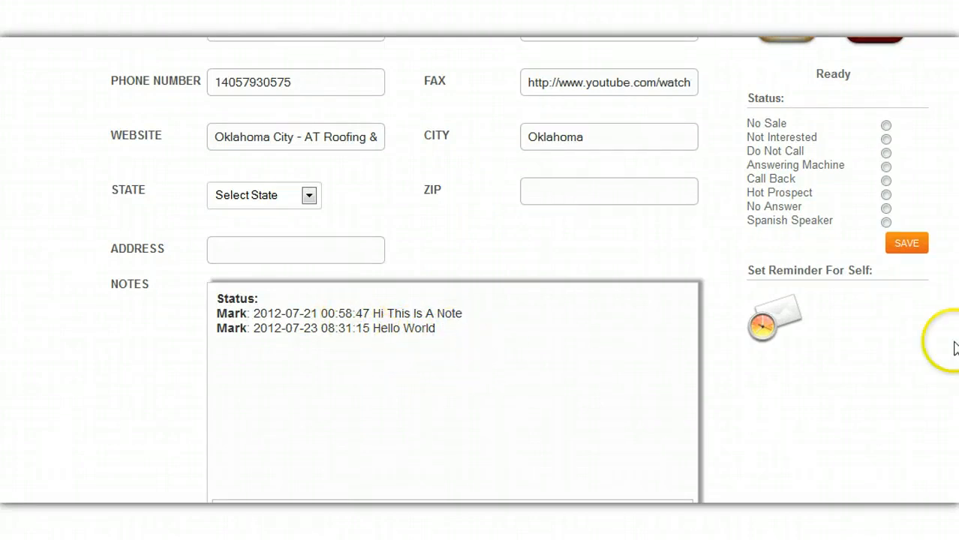
scroll(480, 270, down, 2)
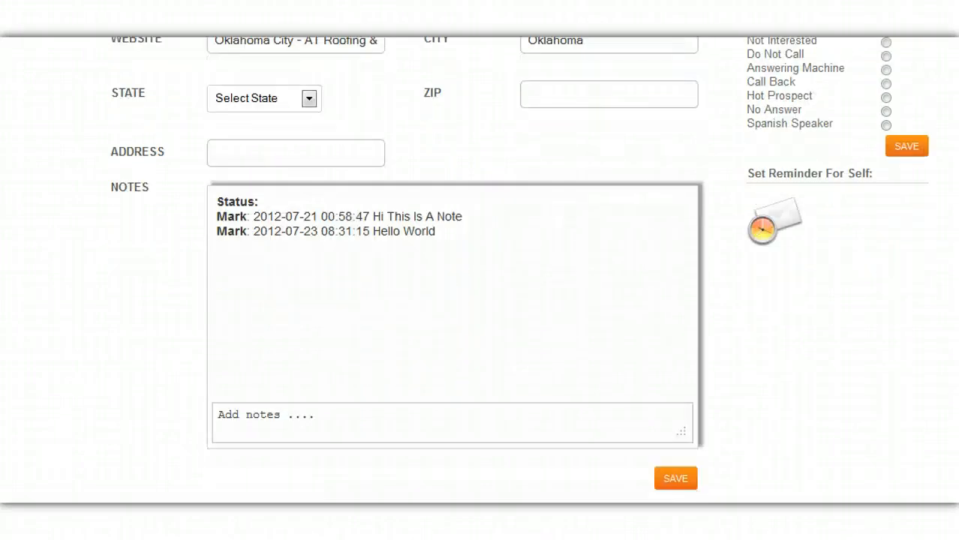
scroll(480, 270, up, 2)
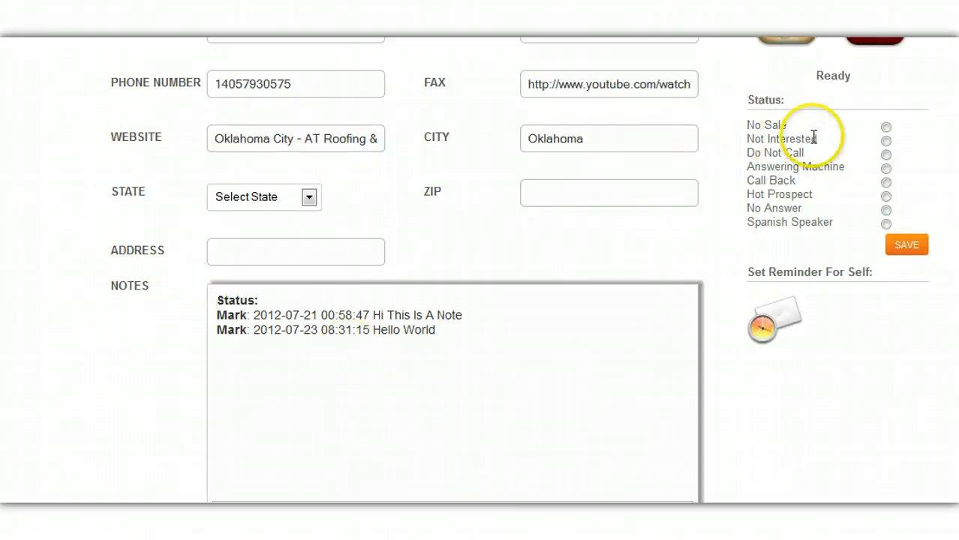
click(886, 181)
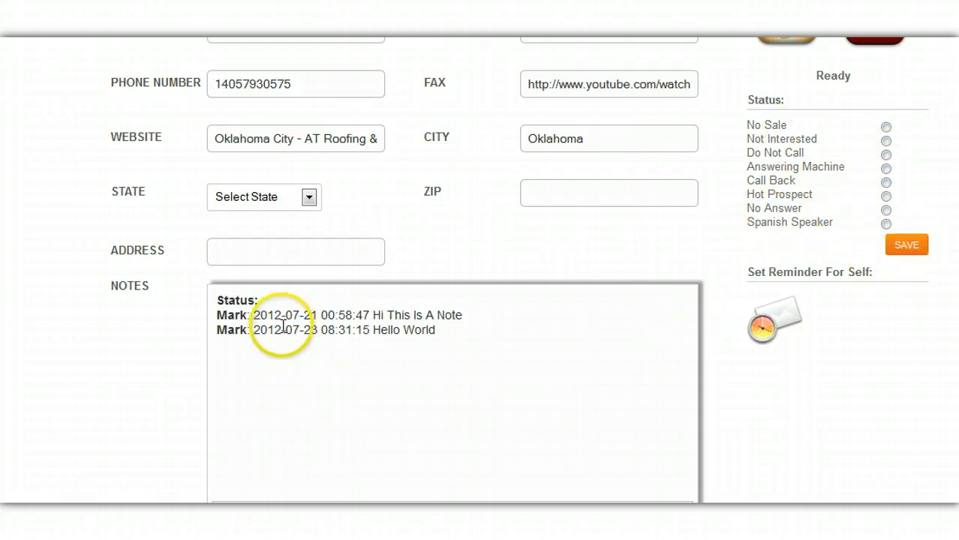
scroll(520, 270, up, 2)
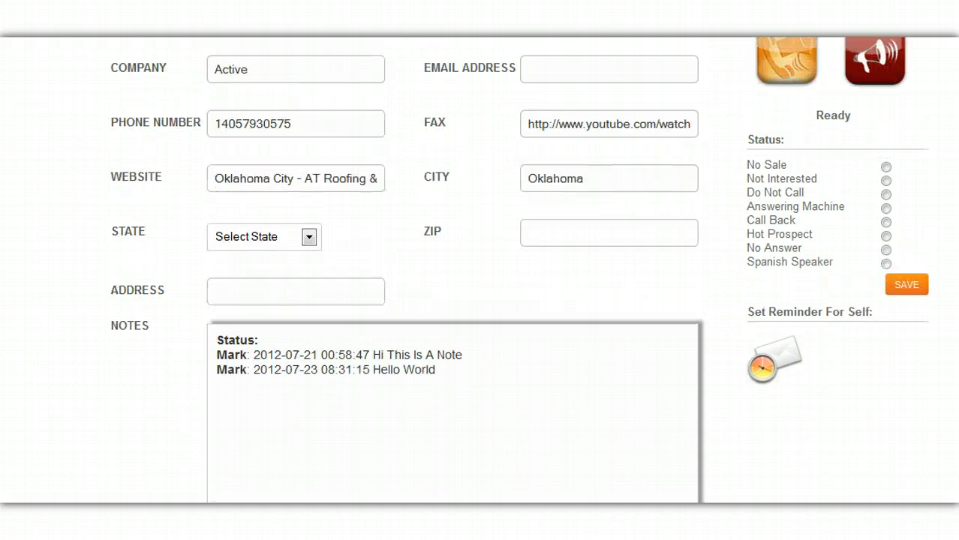
scroll(519, 270, up, 1)
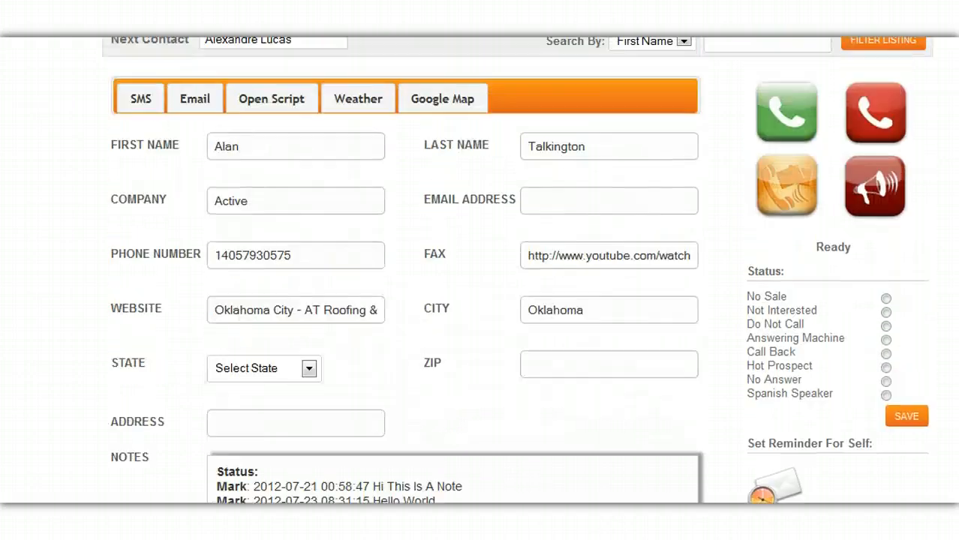
Step: Place a call to the contact with Flash Player access allowed, and end the call
click(784, 112)
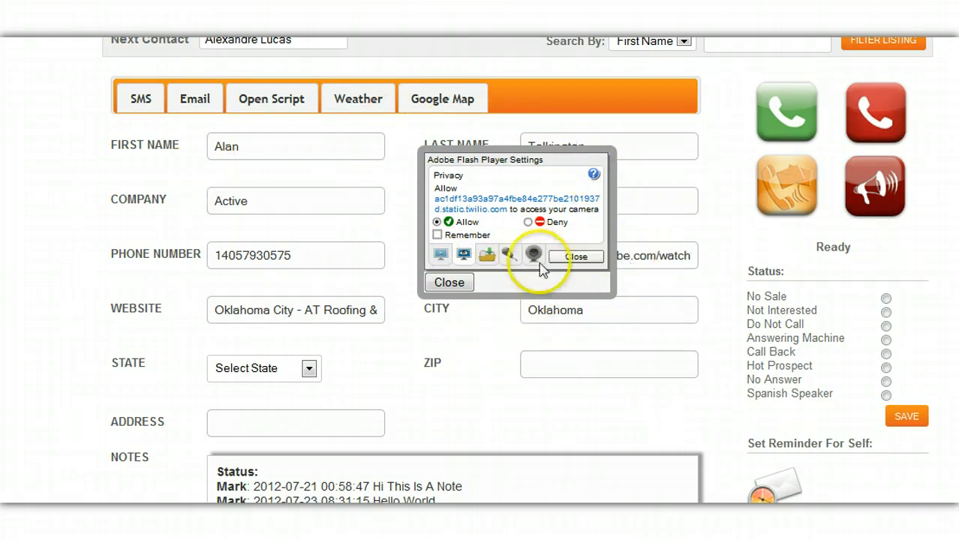
click(450, 282)
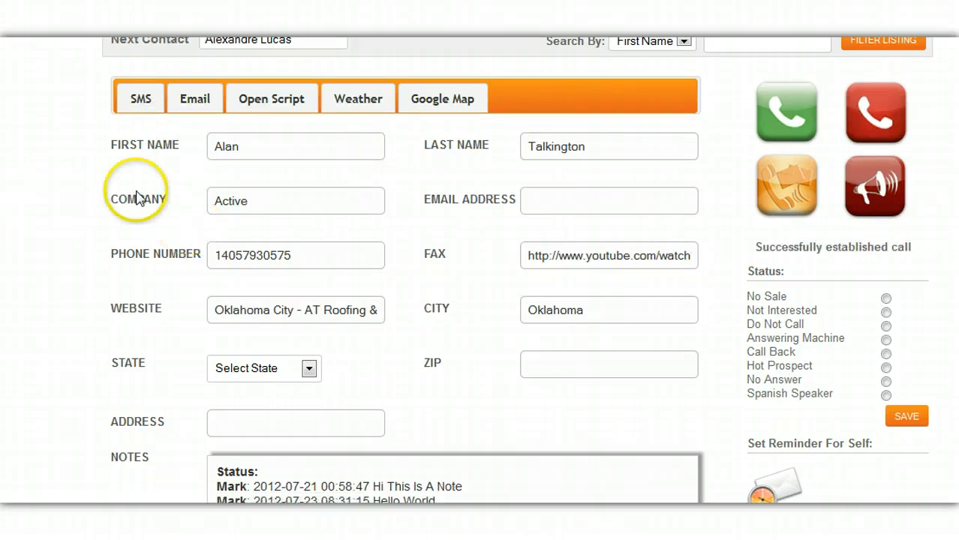
click(891, 132)
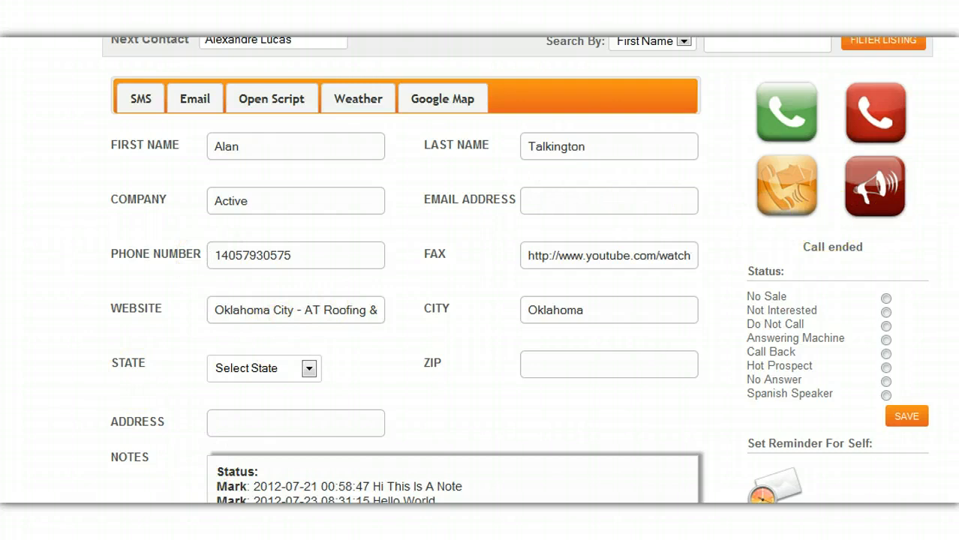
Step: Examine the answering machine control and its neighbouring call controls, along with the status and reminder options
scroll(517, 270, up, 1)
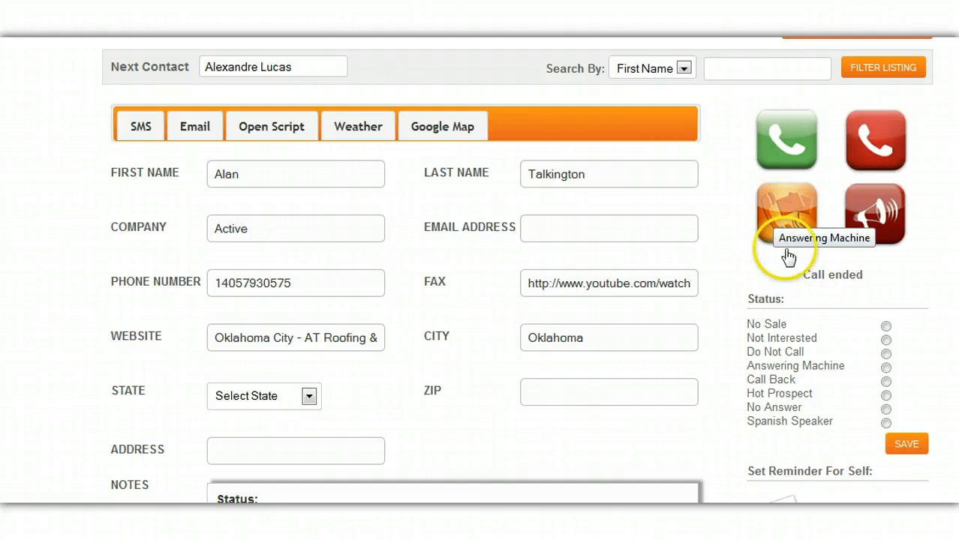
scroll(518, 270, down, 3)
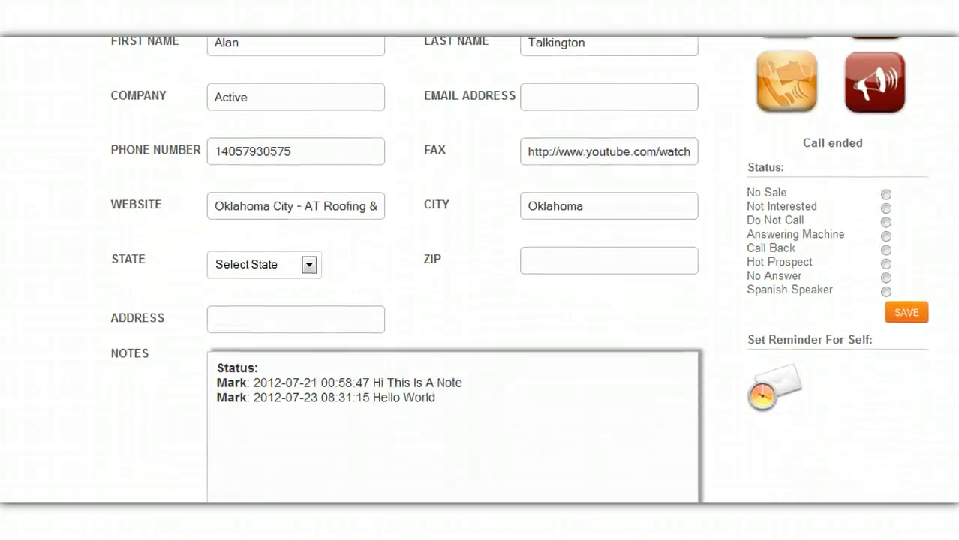
scroll(788, 180, up, 2)
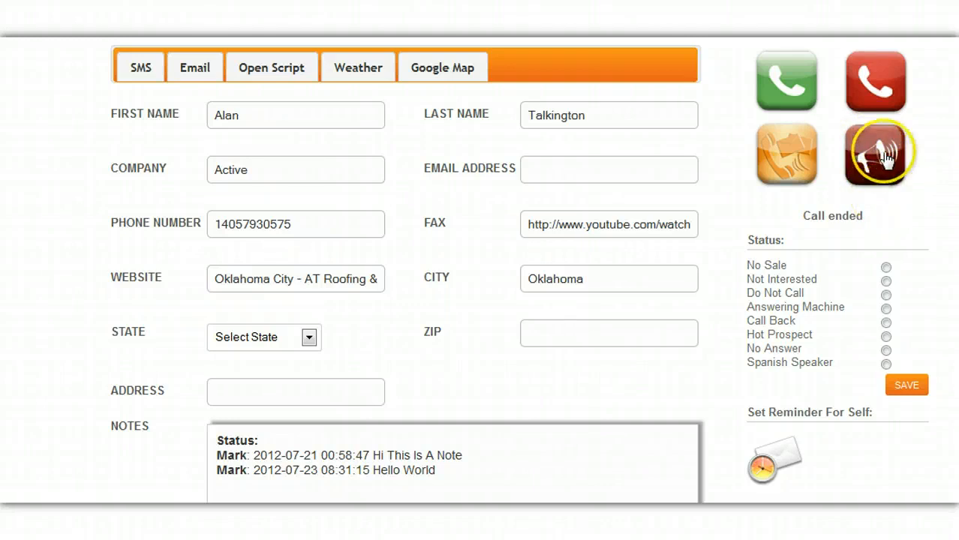
scroll(481, 271, down, 3)
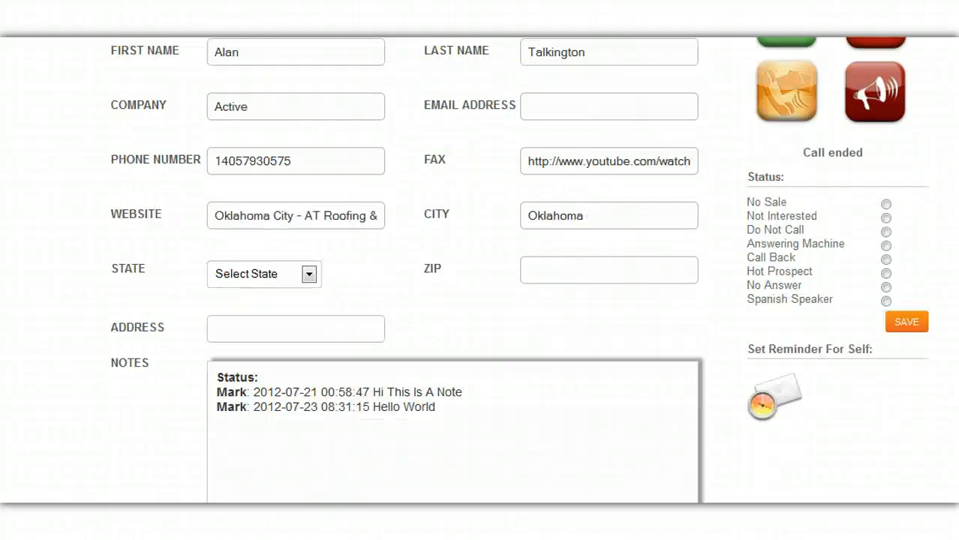
Step: Examine the SMS and Email forms available for messaging the current contact
scroll(481, 270, down, 1)
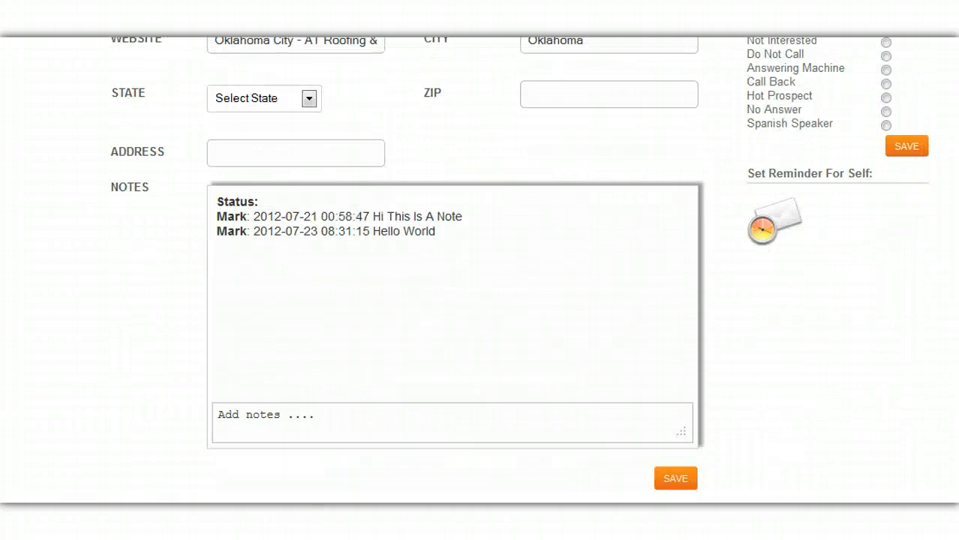
scroll(480, 270, up, 5)
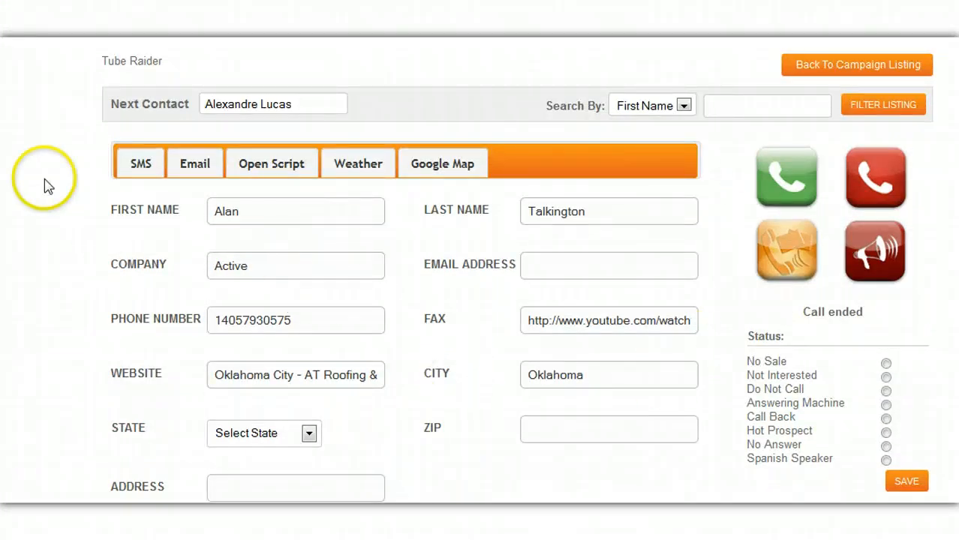
click(135, 166)
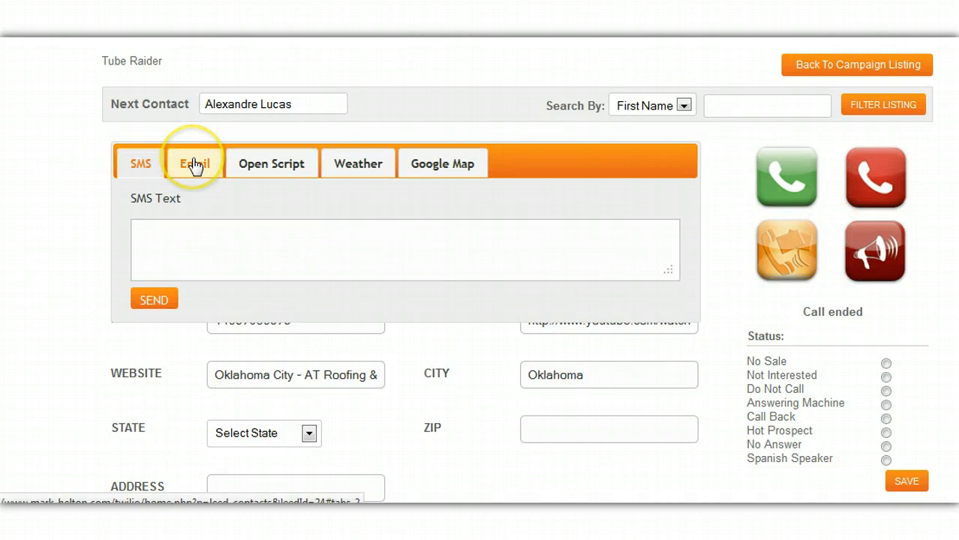
click(193, 165)
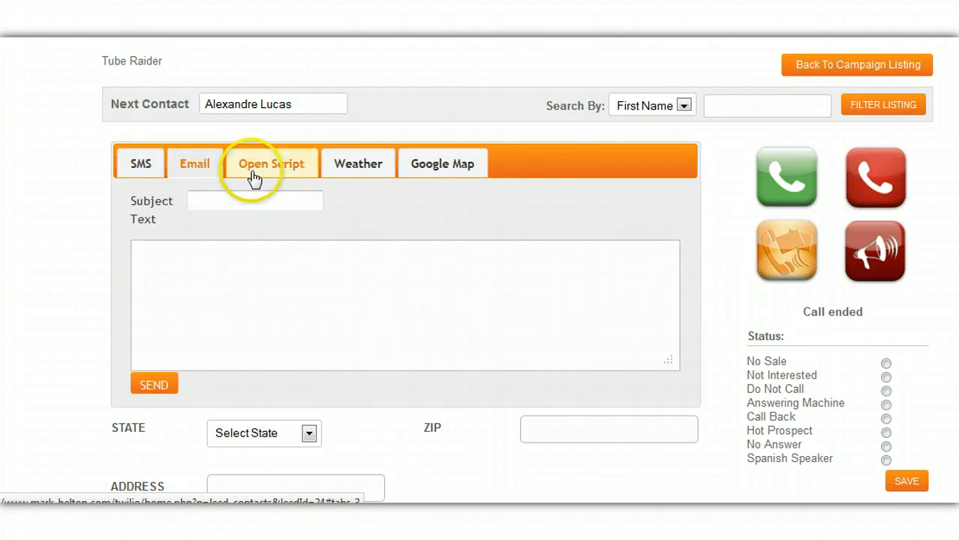
click(135, 171)
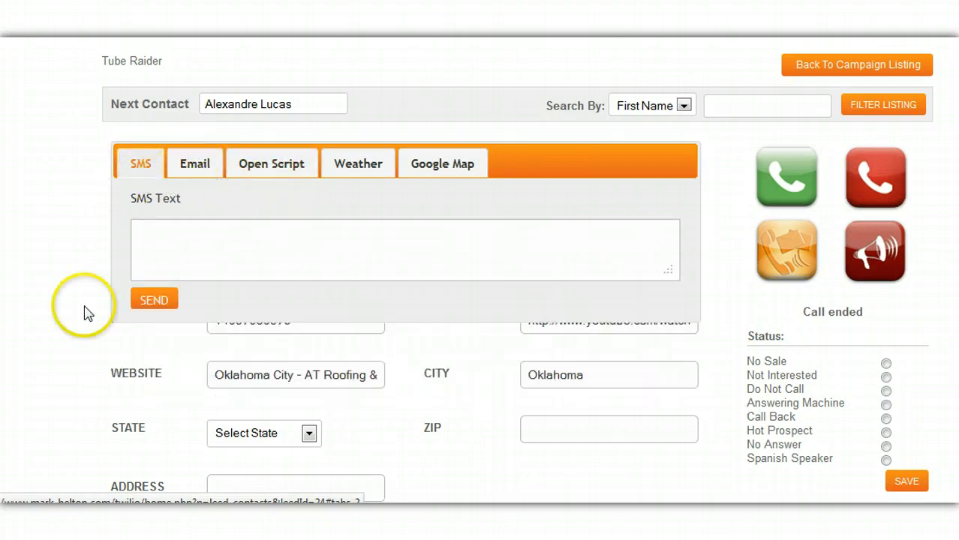
click(60, 295)
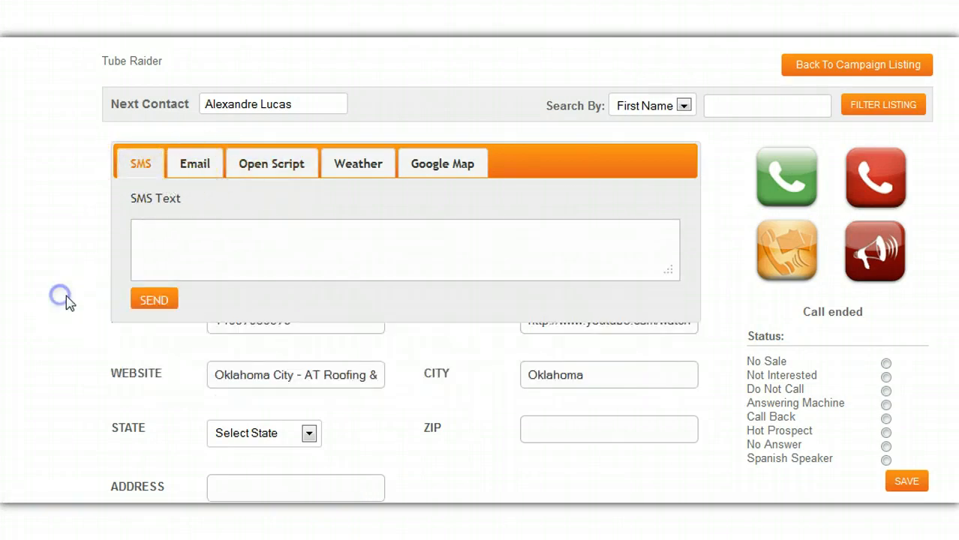
click(191, 168)
click(147, 161)
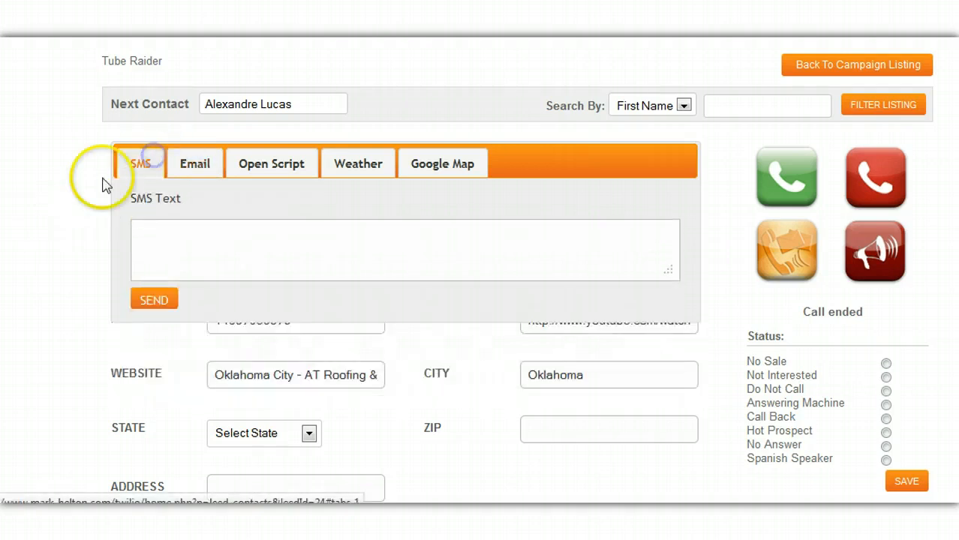
click(192, 173)
click(53, 210)
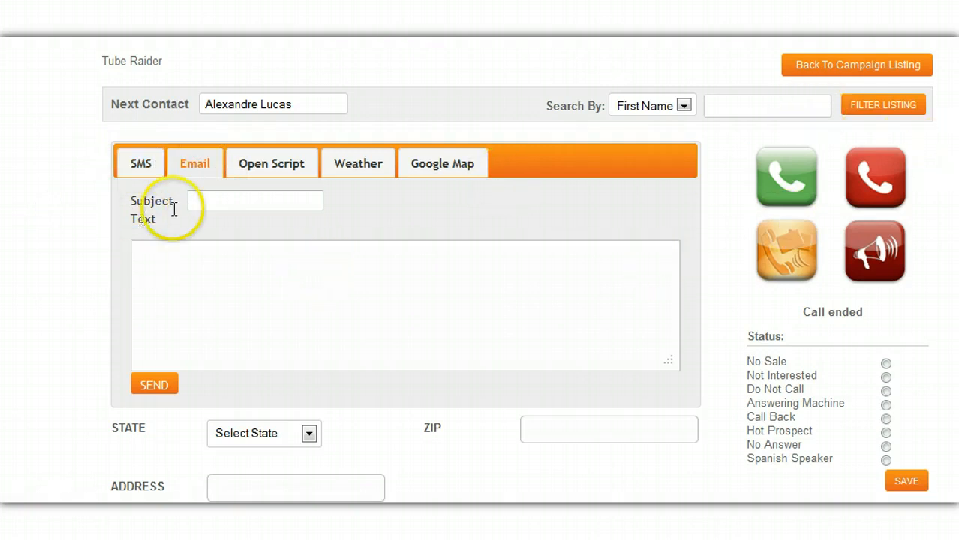
Step: Review the reference information for the contact: the call script, local weather forecast and Google map
click(259, 172)
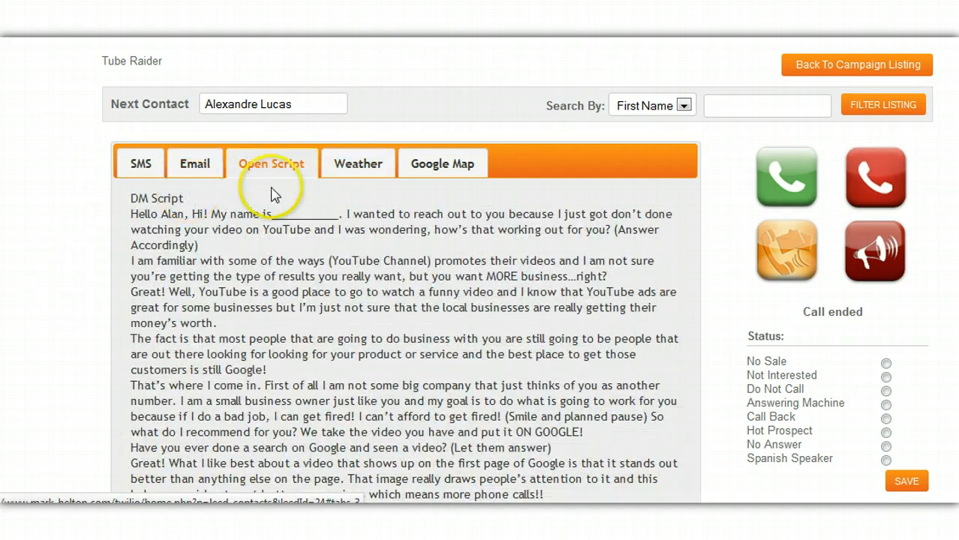
click(358, 172)
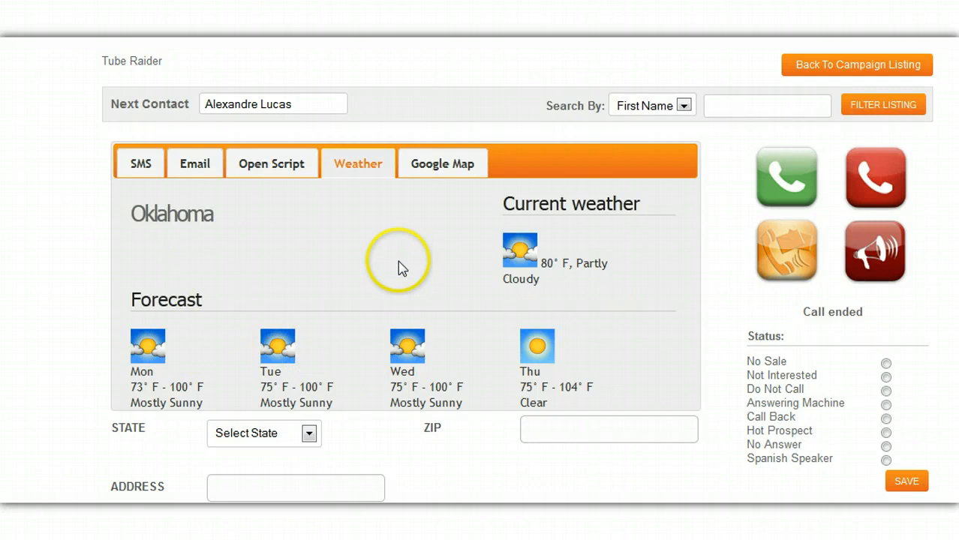
click(438, 165)
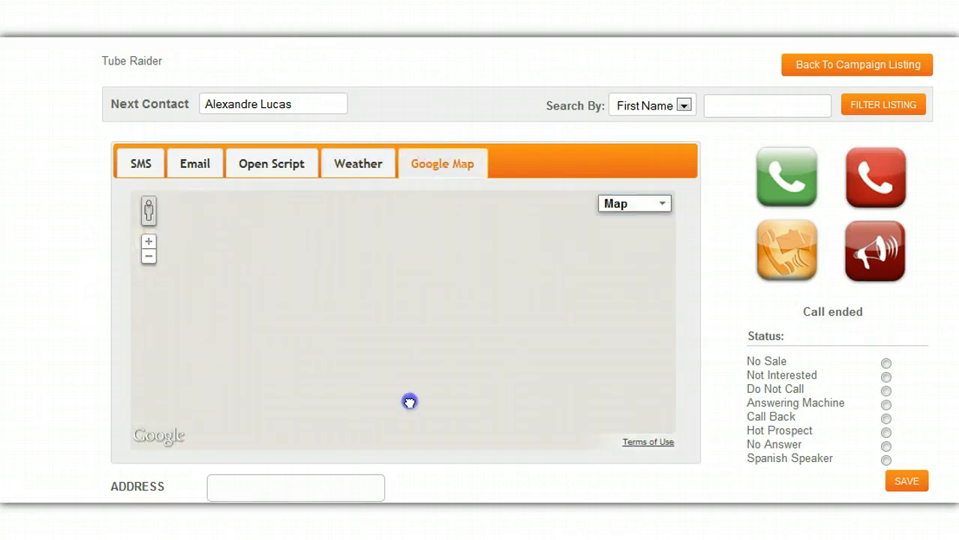
drag(186, 221, 399, 395)
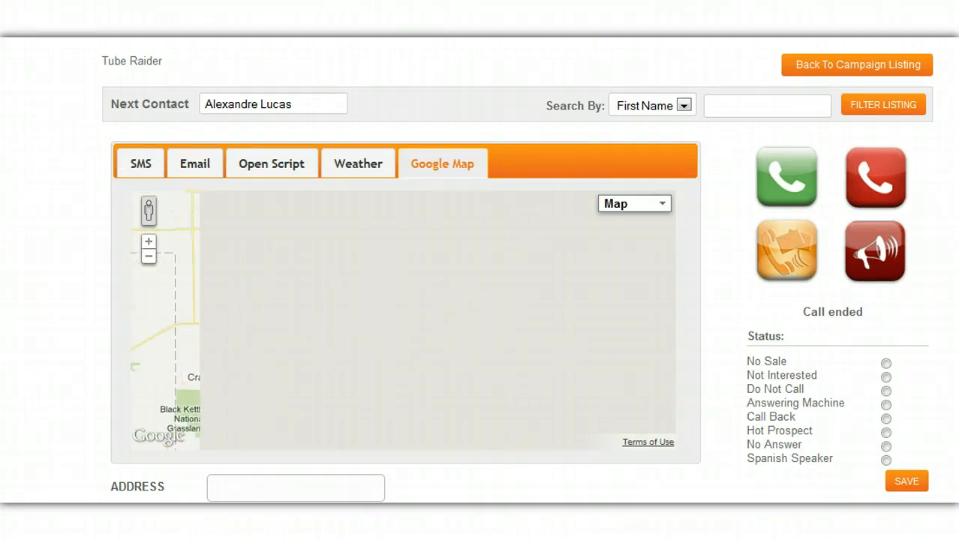
scroll(481, 300, down, 5)
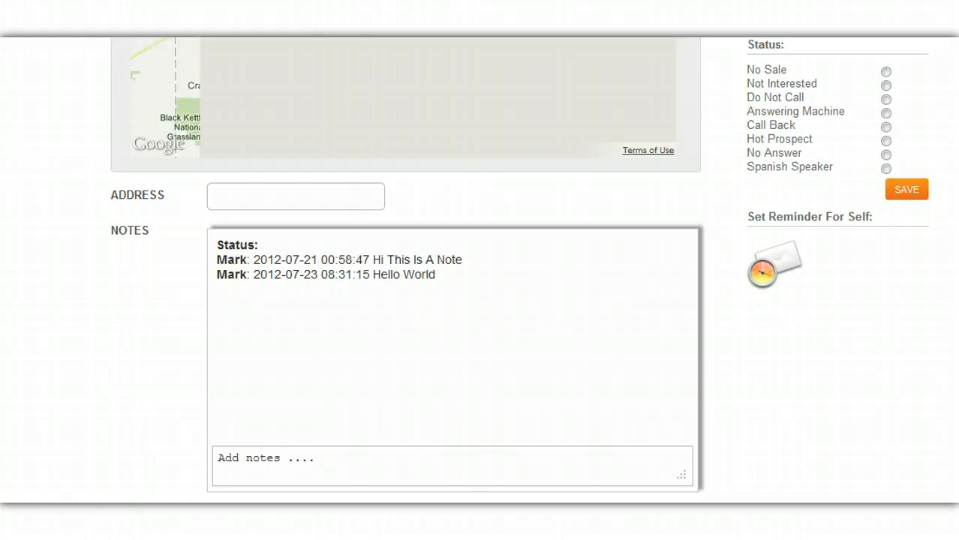
scroll(481, 270, up, 5)
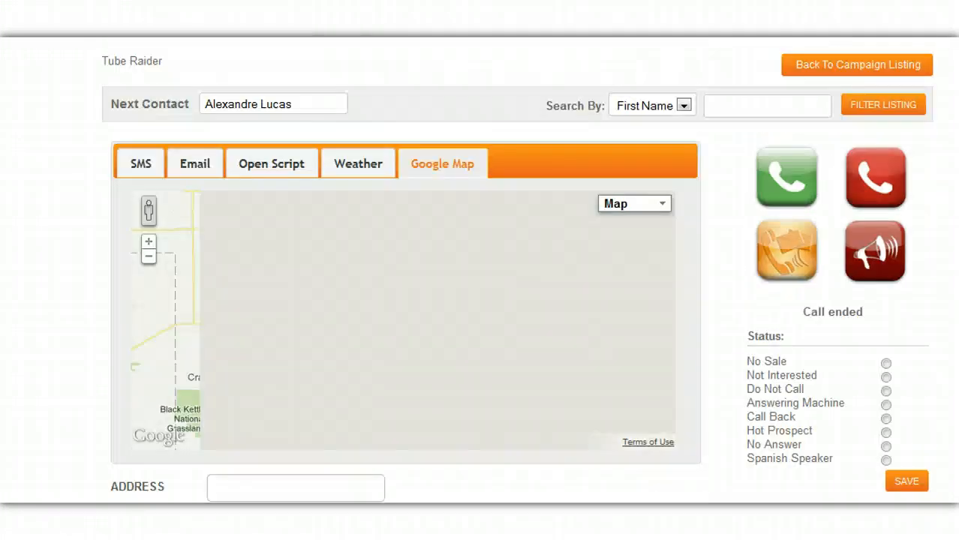
Step: Leave the Tube Raider dialer for the campaign listing and look over the listed campaigns
click(826, 67)
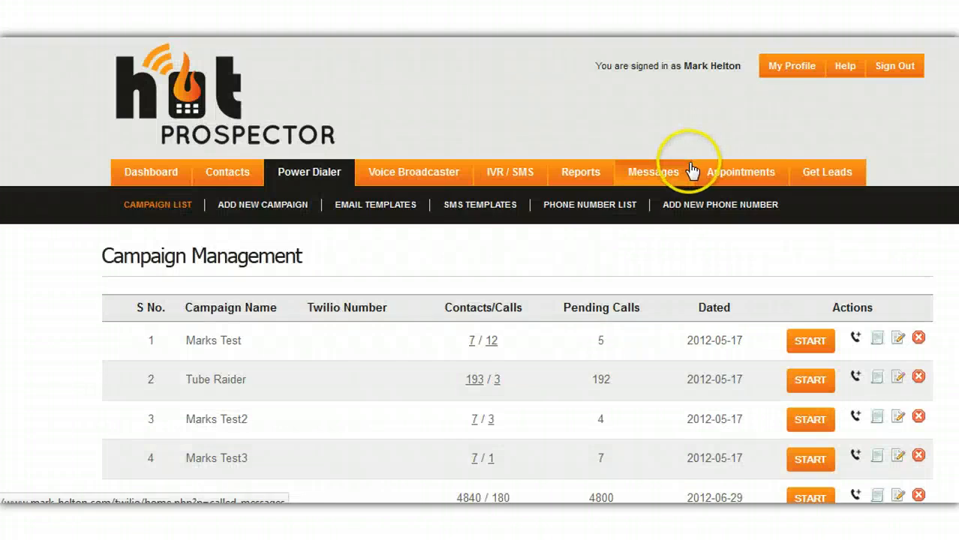
scroll(480, 270, down, 1)
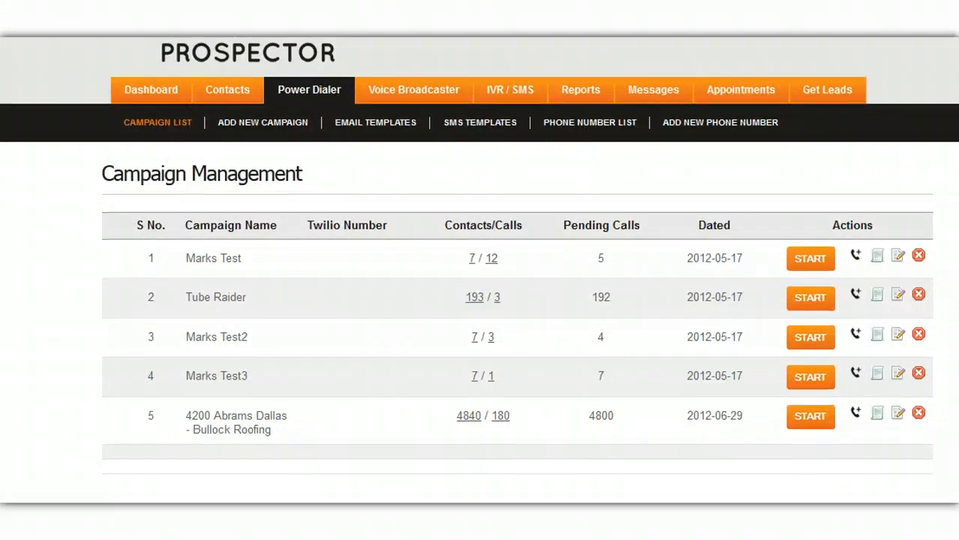
scroll(480, 270, down, 1)
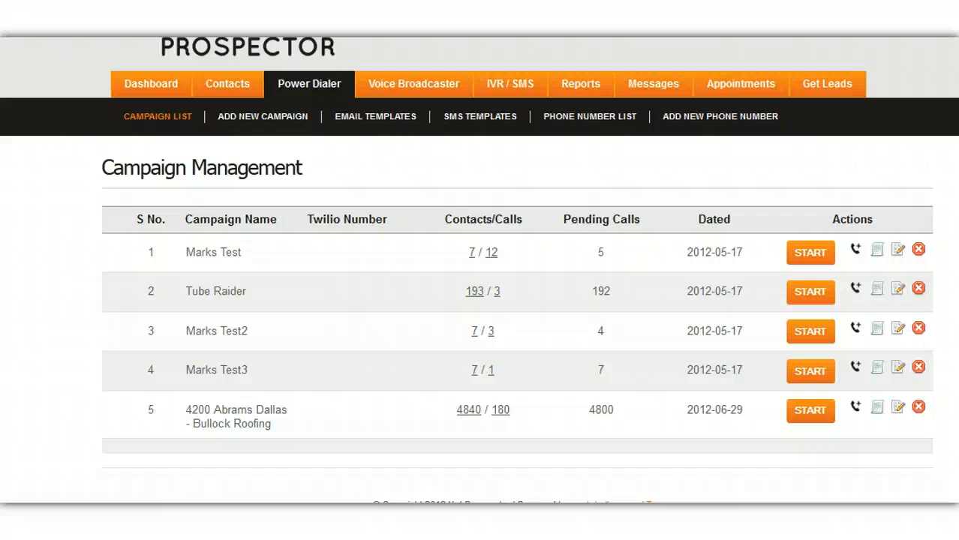
scroll(838, 75, up, 3)
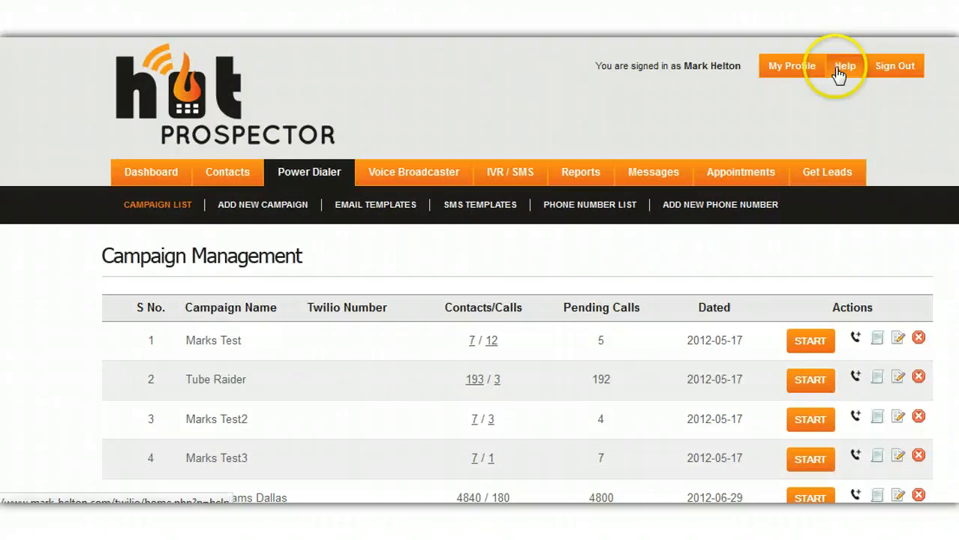
Step: View the Help contact form for requesting technical support, and go to the dashboard
click(840, 75)
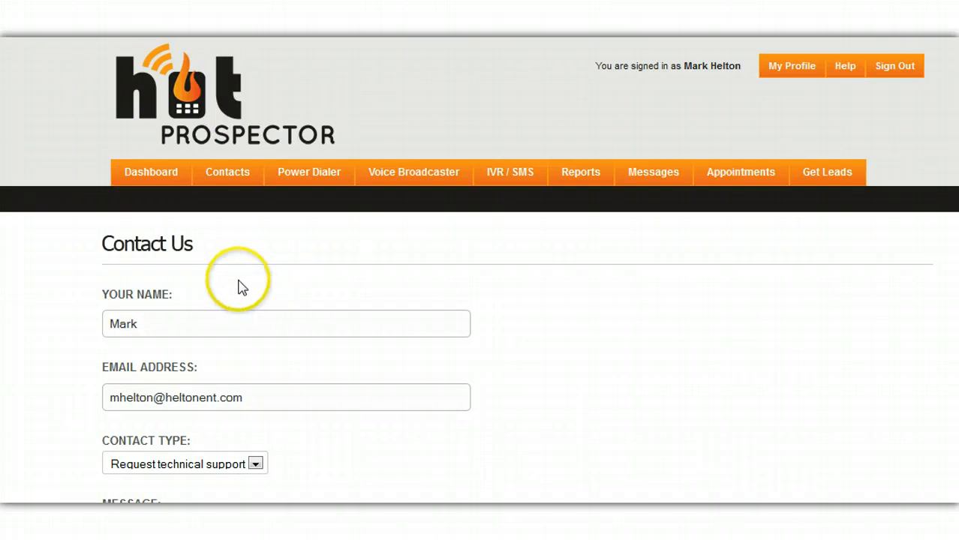
click(156, 177)
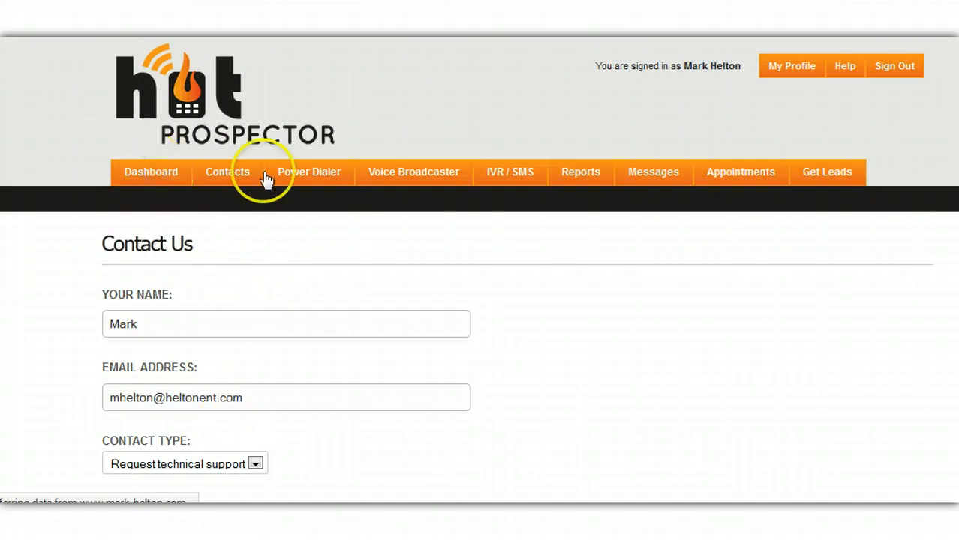